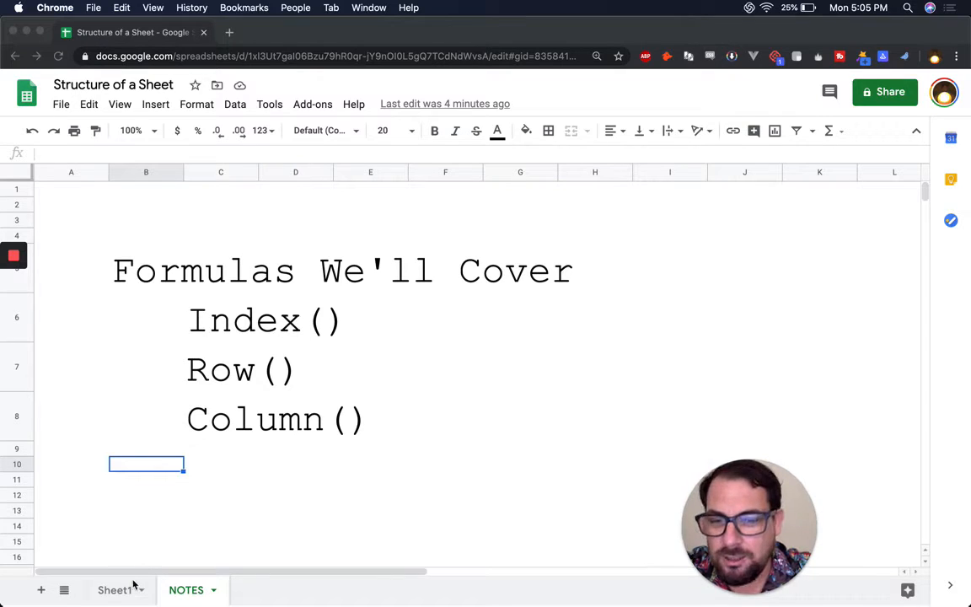
Clear the contents of range A1:E12 on Sheet1
left_click(80, 201)
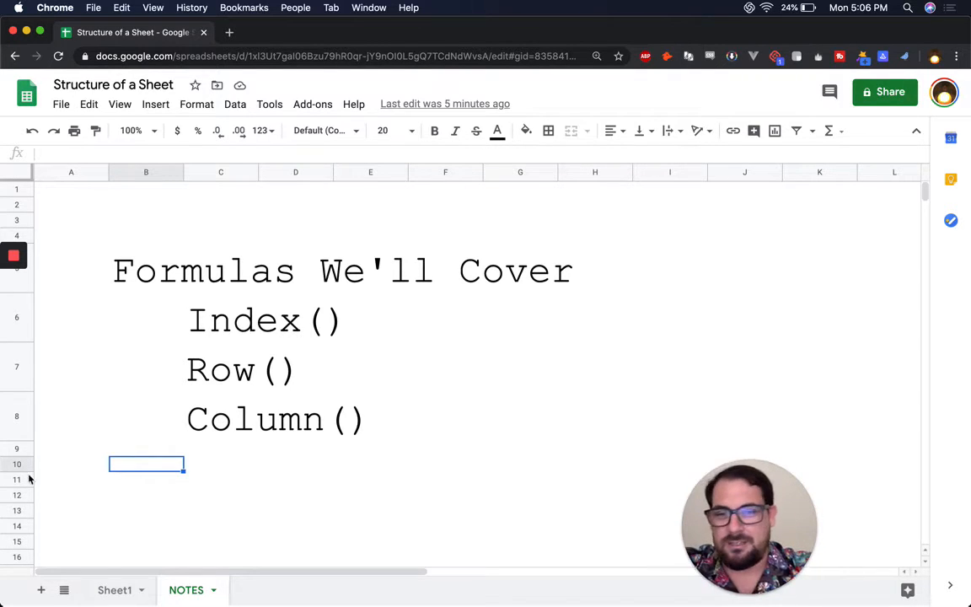
left_click(113, 592)
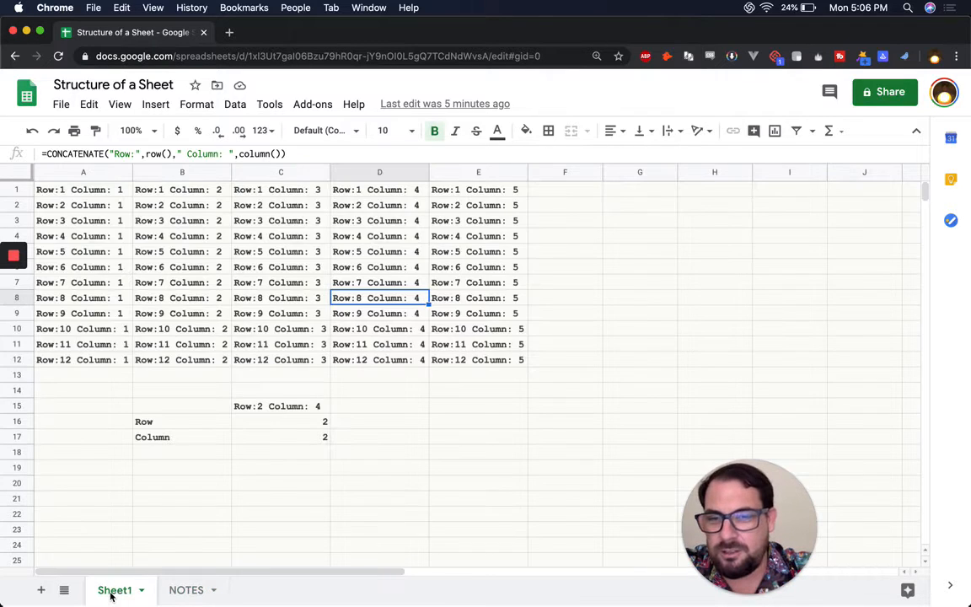
left_click(85, 187)
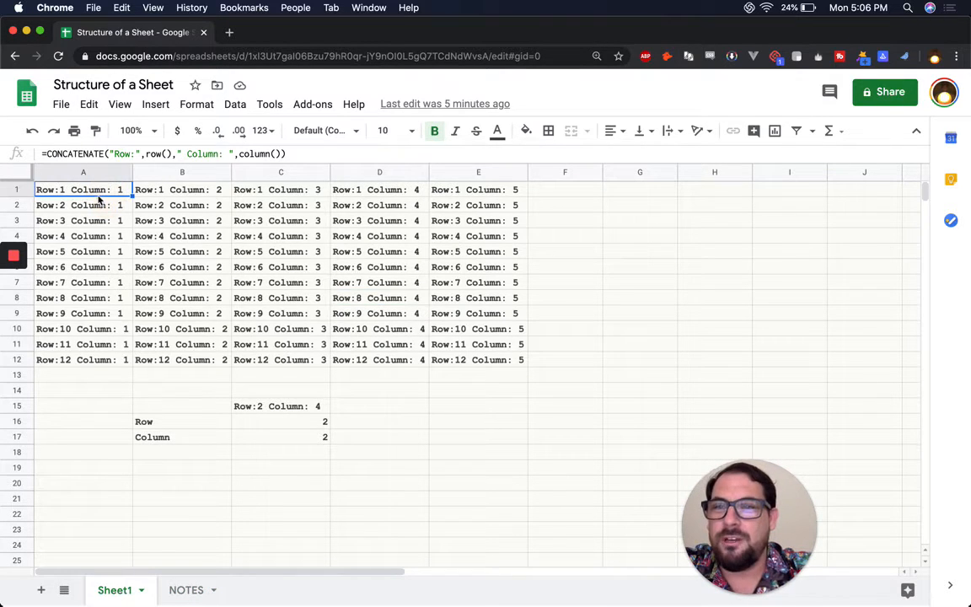
left_click(481, 361, "shift")
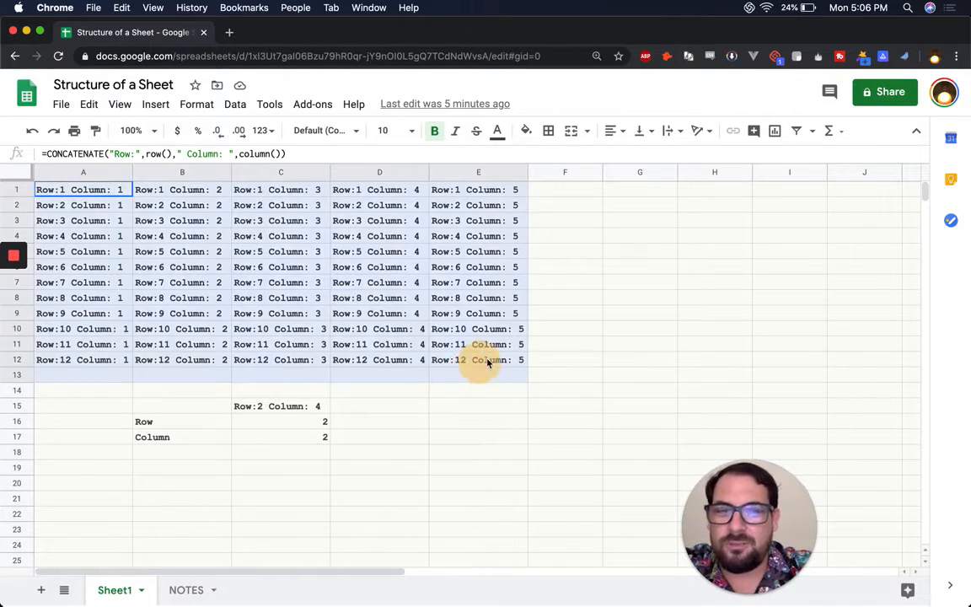
key("Delete")
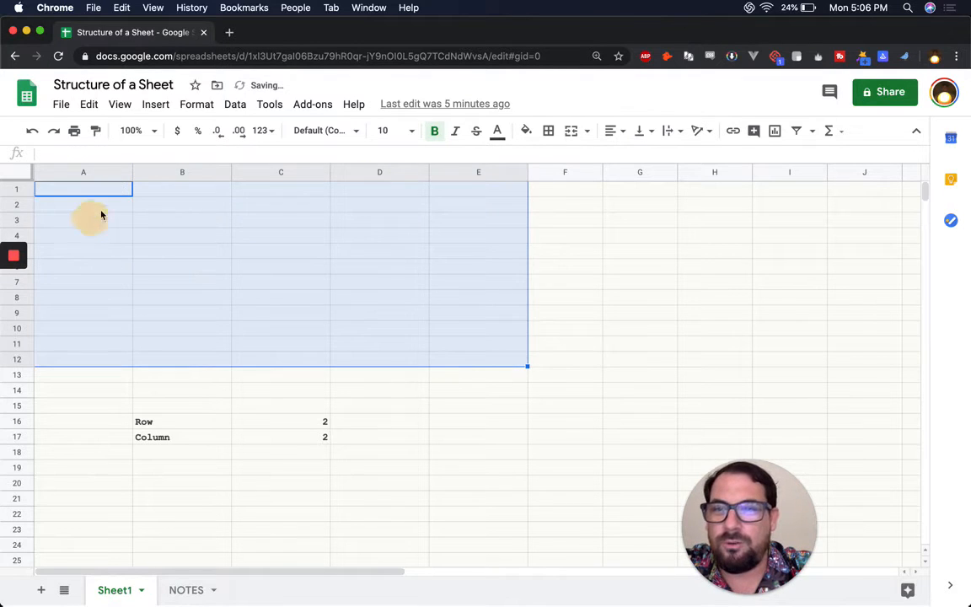
Enter the formula =row() in cells B2 and B9
left_click(182, 205)
type("=row()")
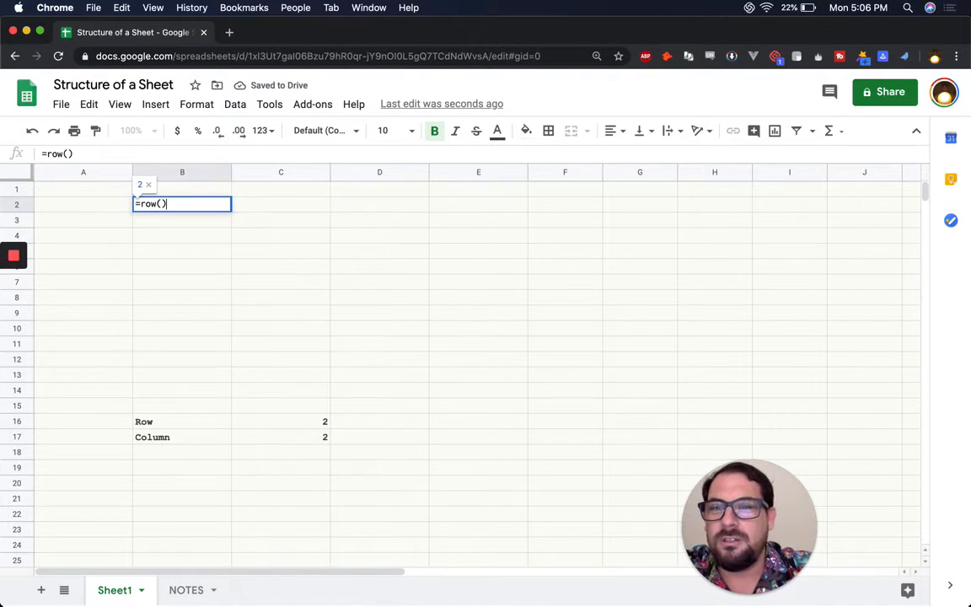
key("Return")
left_click(179, 204)
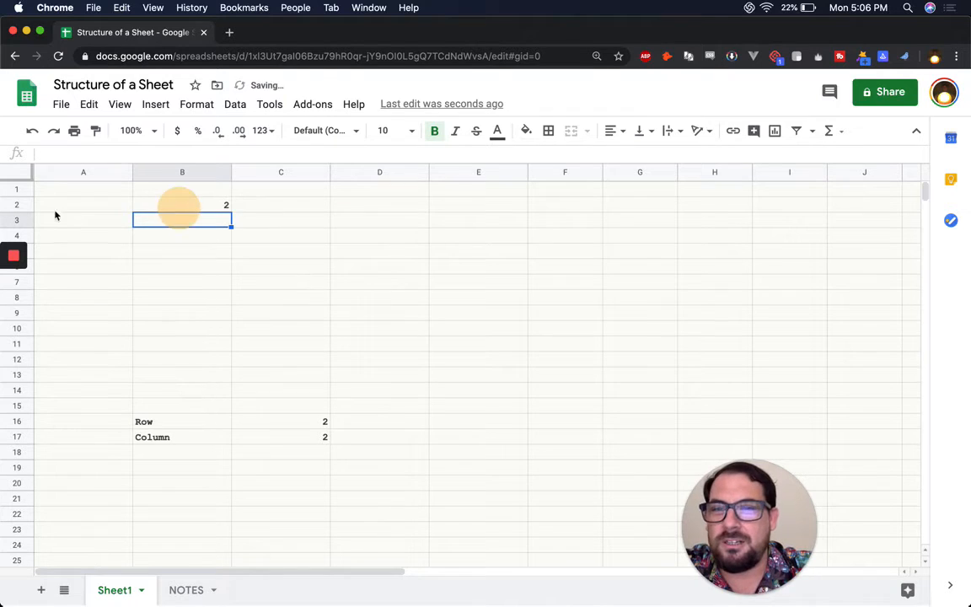
left_click(168, 253)
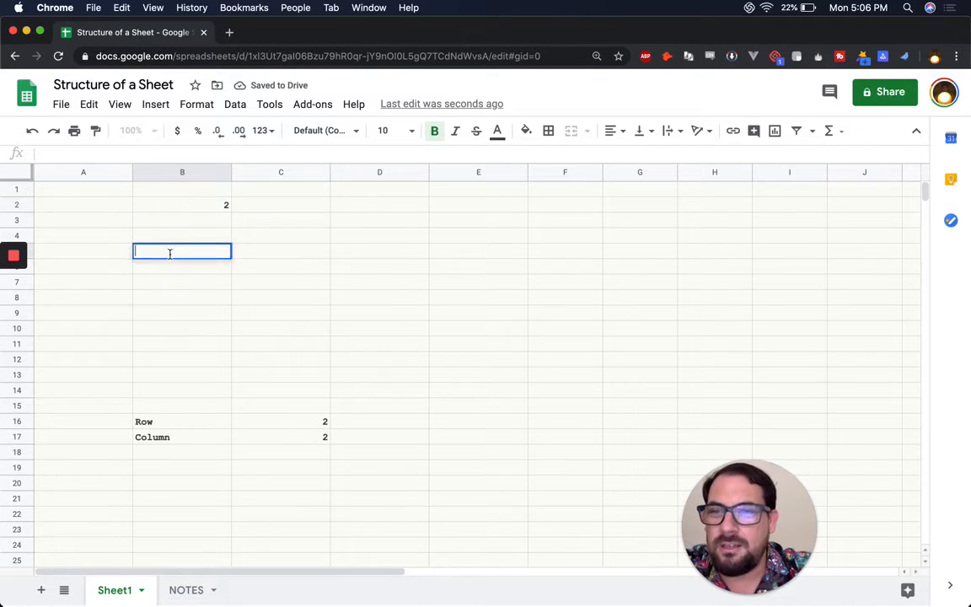
left_click(164, 308)
type("=row()")
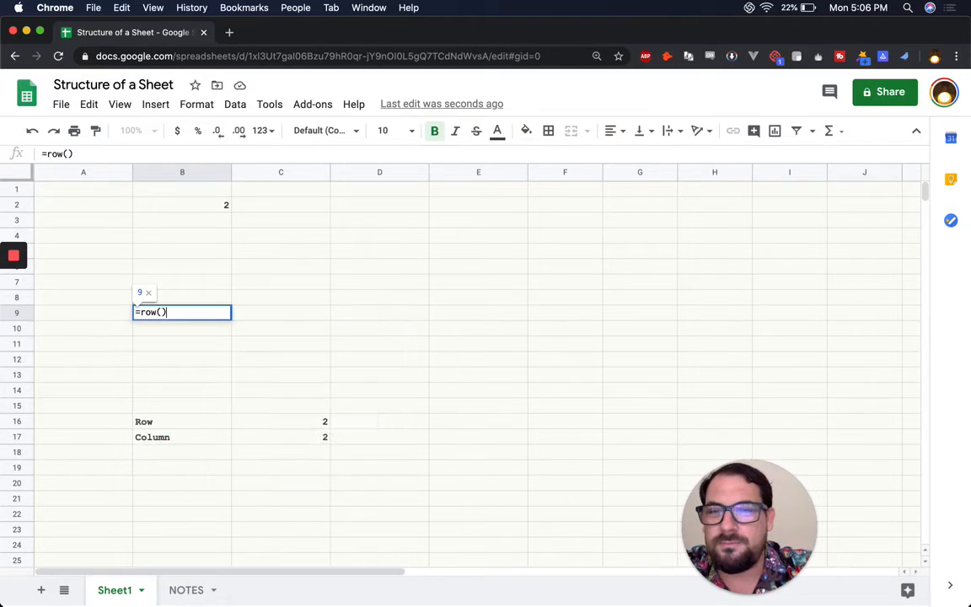
key("Return")
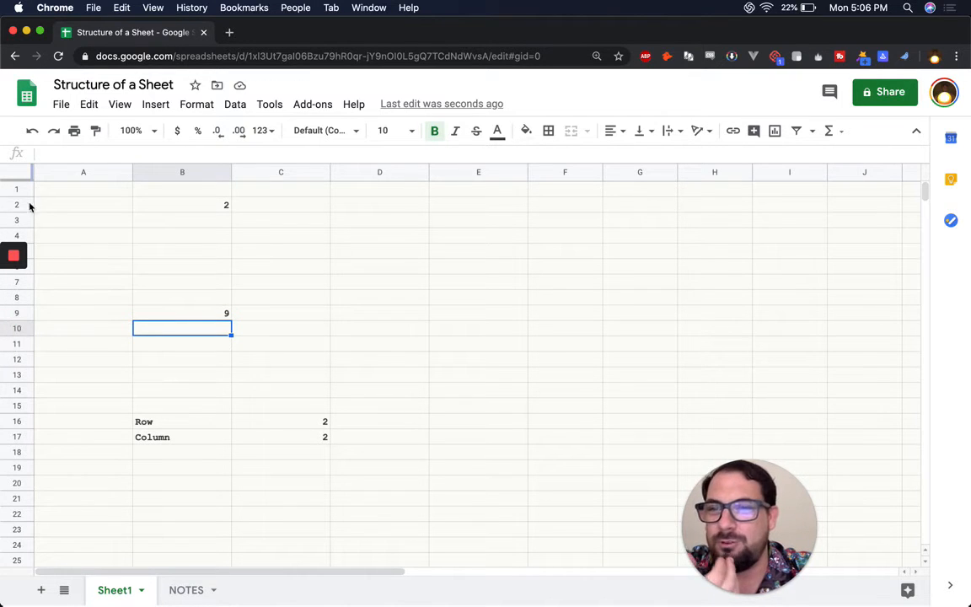
left_click(204, 206)
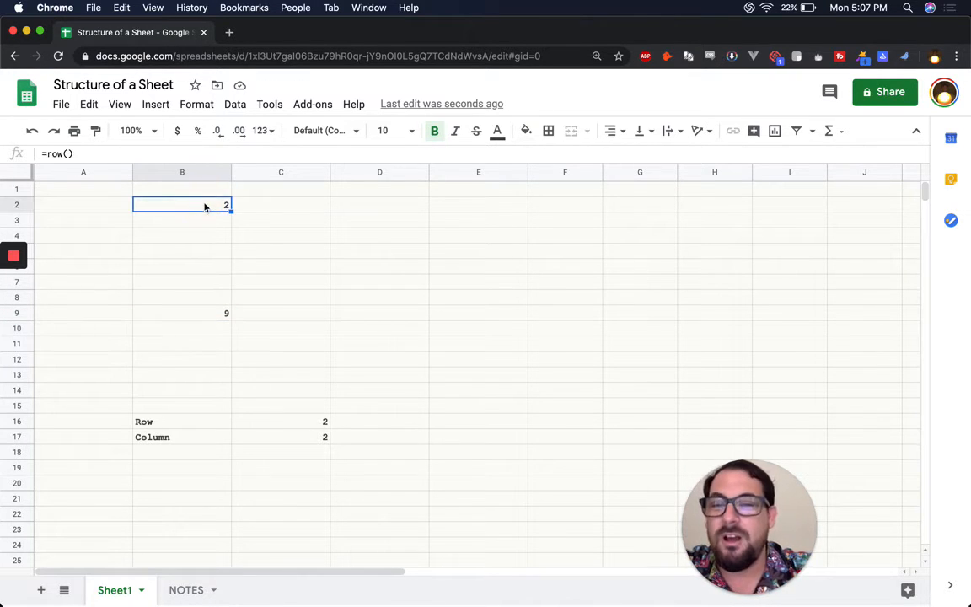
left_click(240, 210)
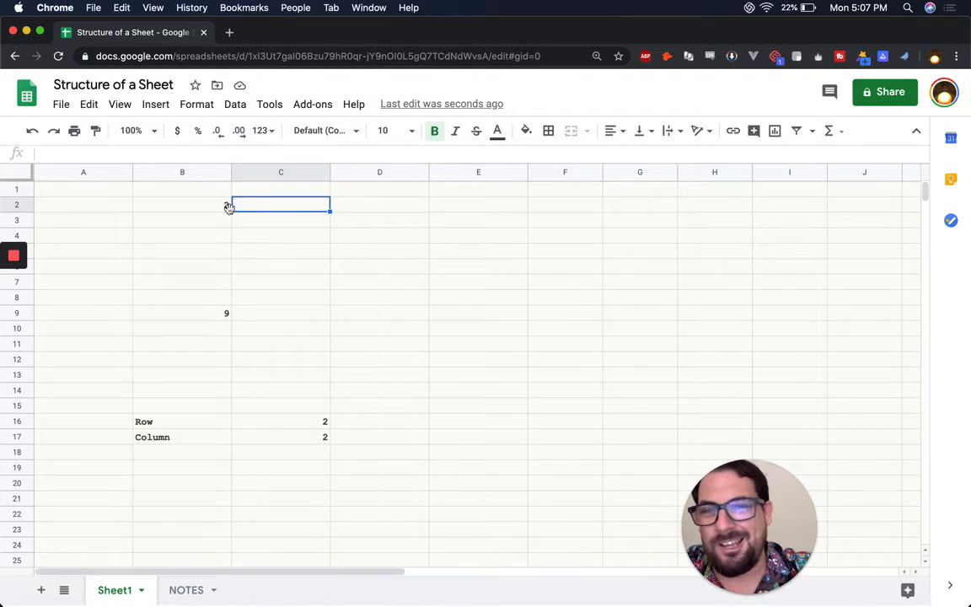
Enter =row()*10 in cell C1 and copy the formula down through C11
left_click(273, 189)
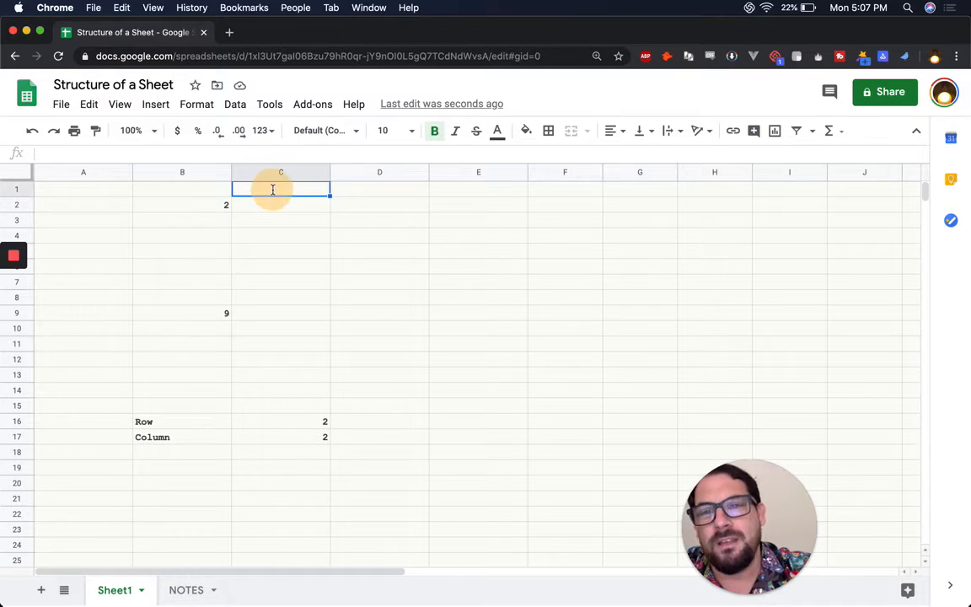
type("=row(")
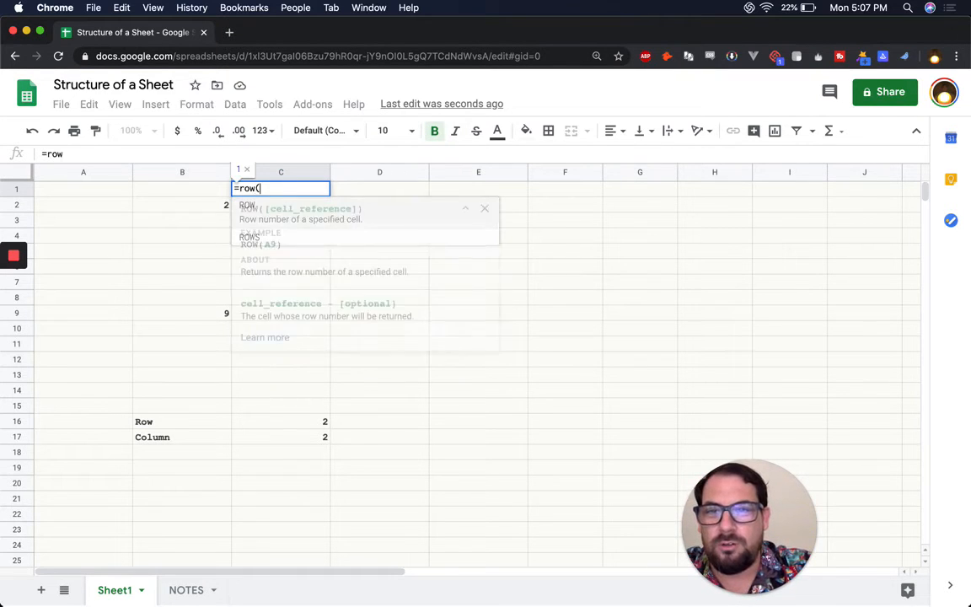
type(")*10")
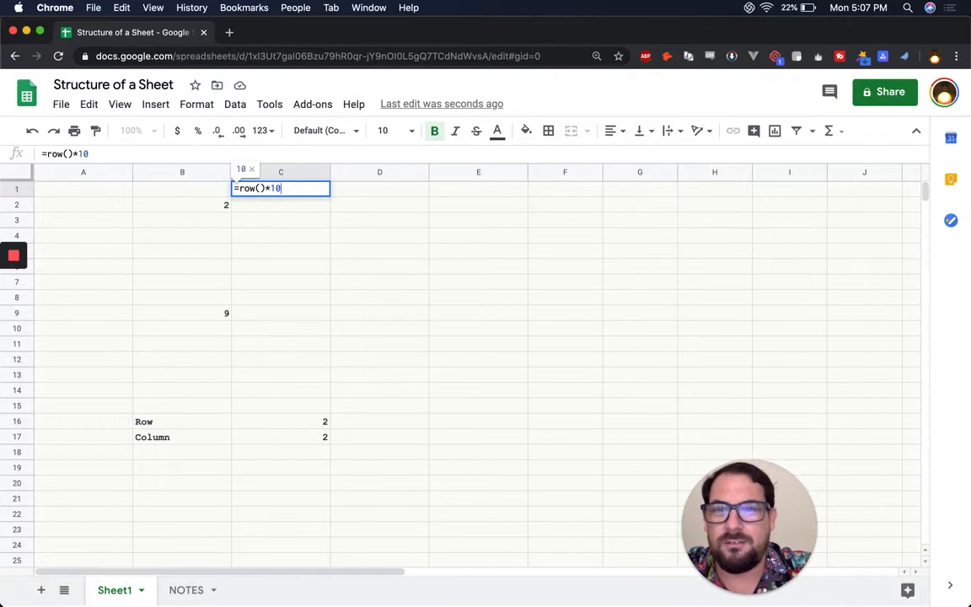
key("Return")
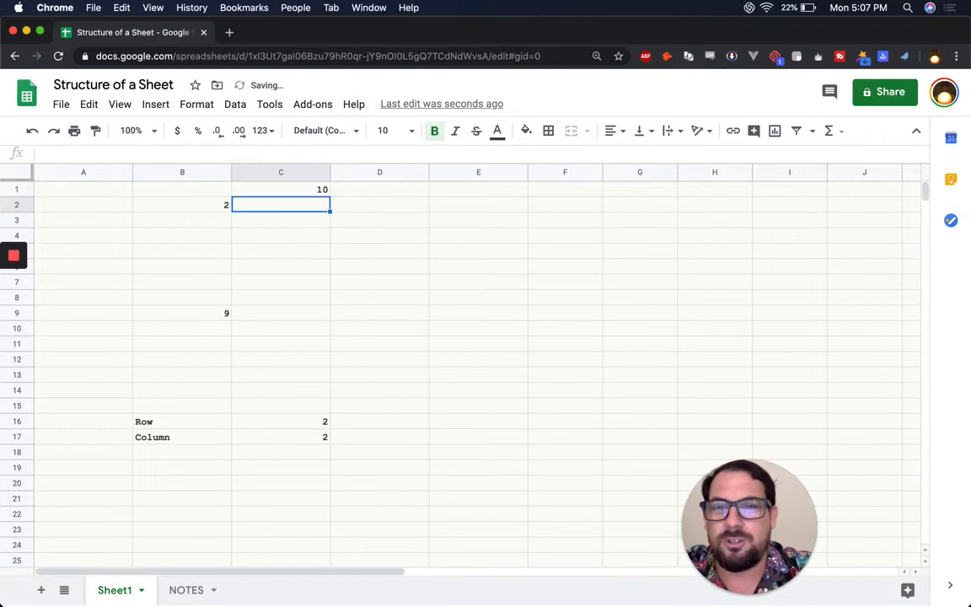
key("Up")
key("ctrl+c")
left_click(285, 350, "shift")
key("ctrl+v")
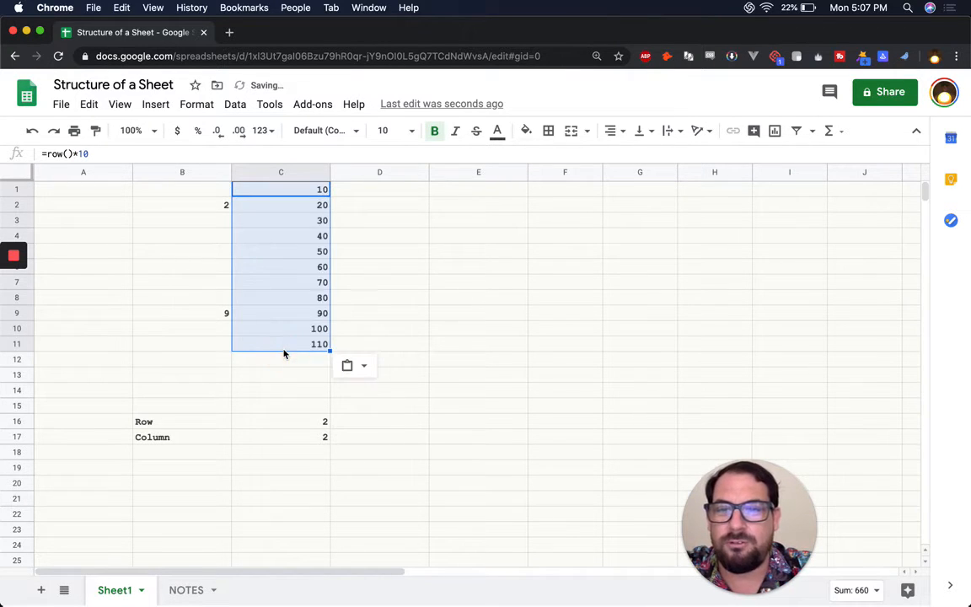
Rewrite the formula in C1 as =((row()*45)855)
left_click(284, 347)
left_click(304, 189)
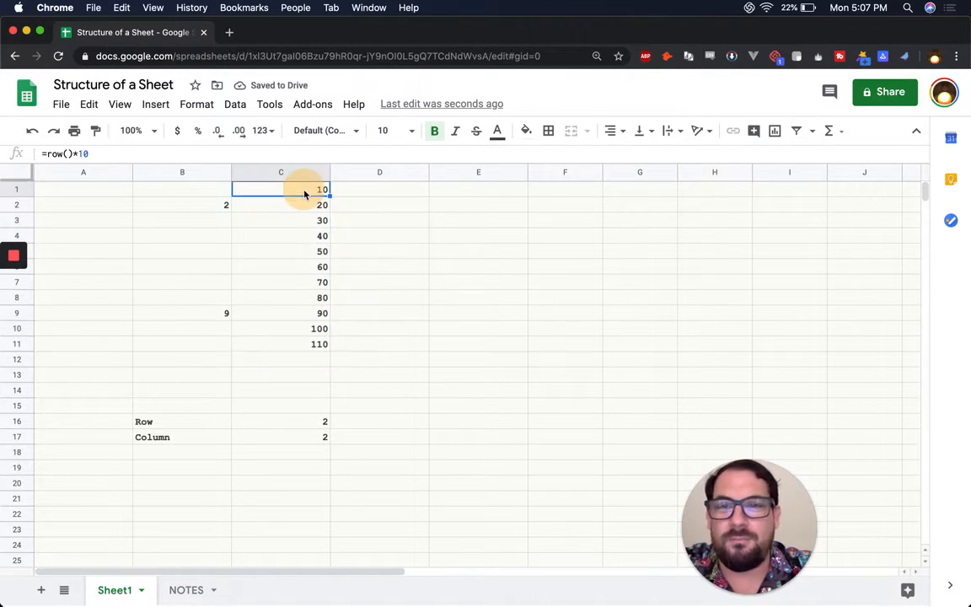
left_click(297, 342)
left_click(303, 189)
double_click(303, 190)
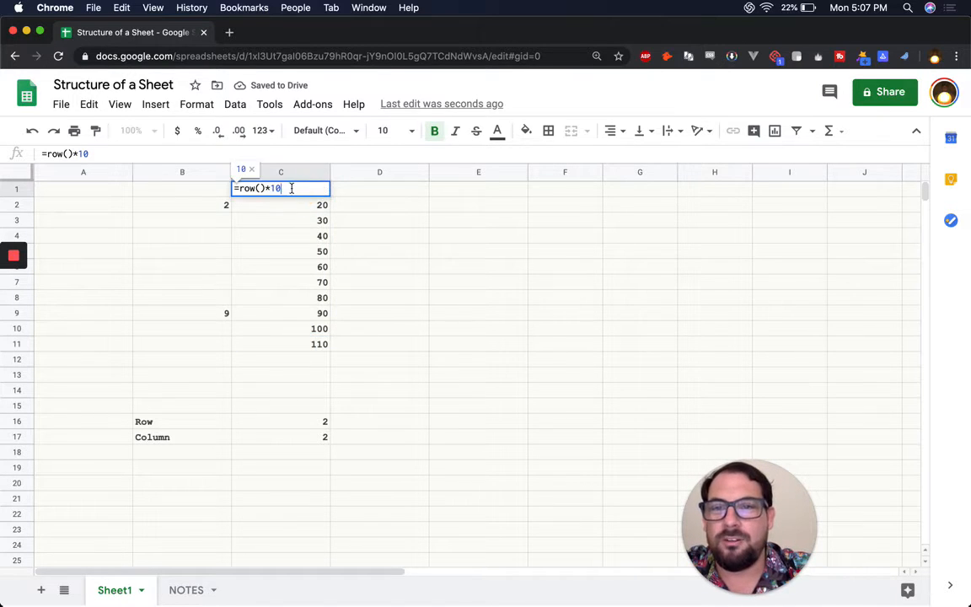
left_click_drag(271, 188, 292, 189)
type("45")
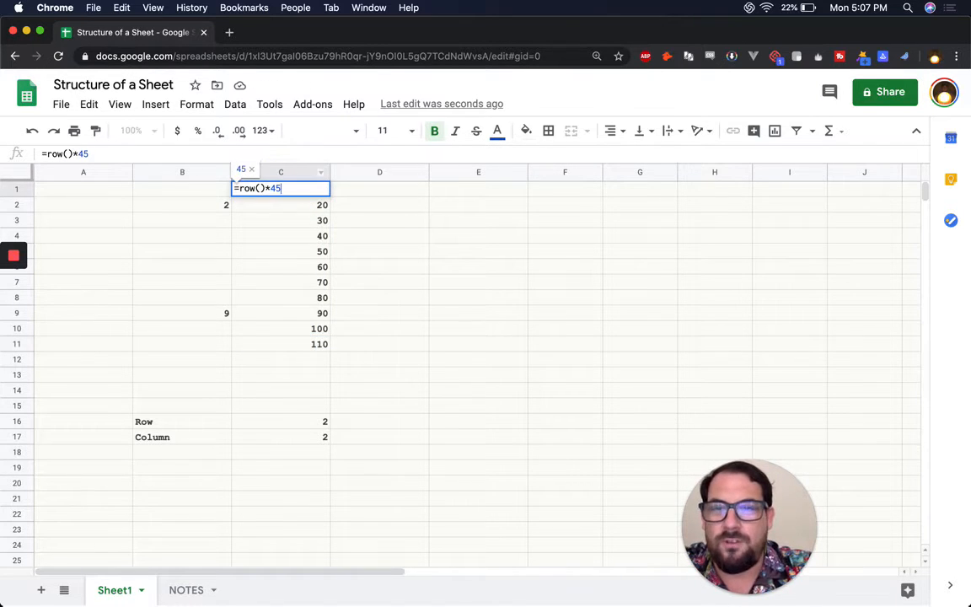
type(")")
left_click(241, 187)
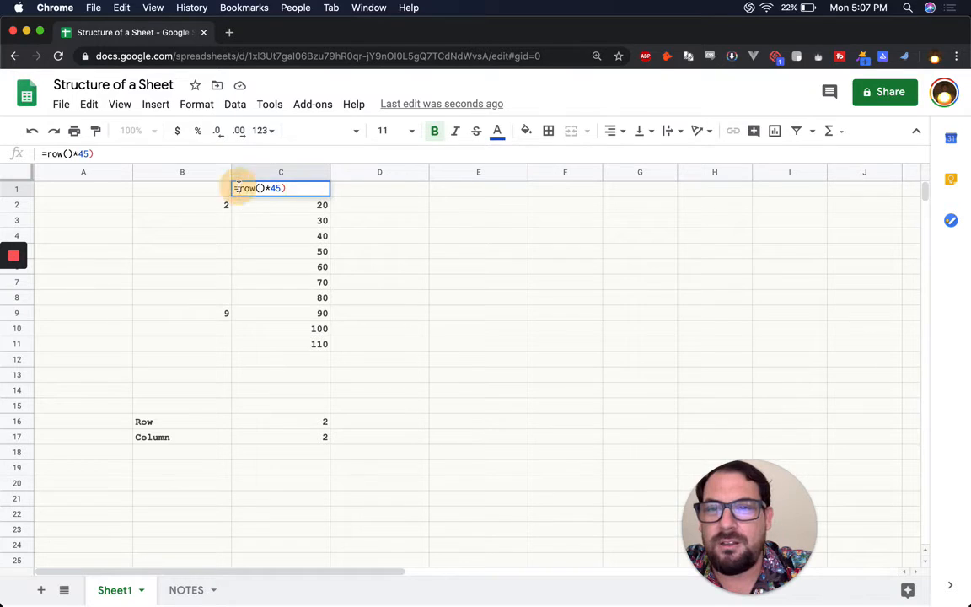
type("(")
left_click(293, 188)
type("8")
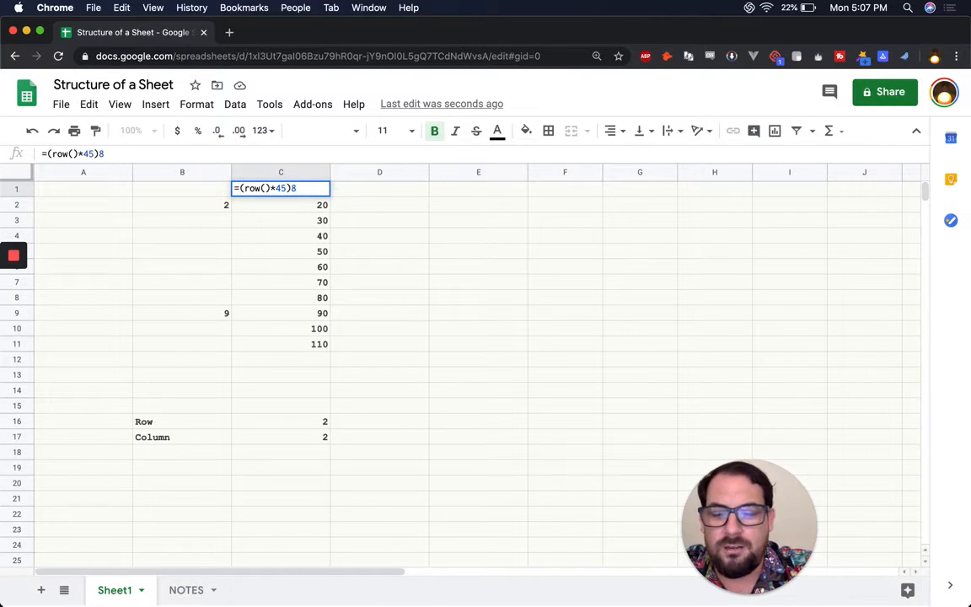
type("55)")
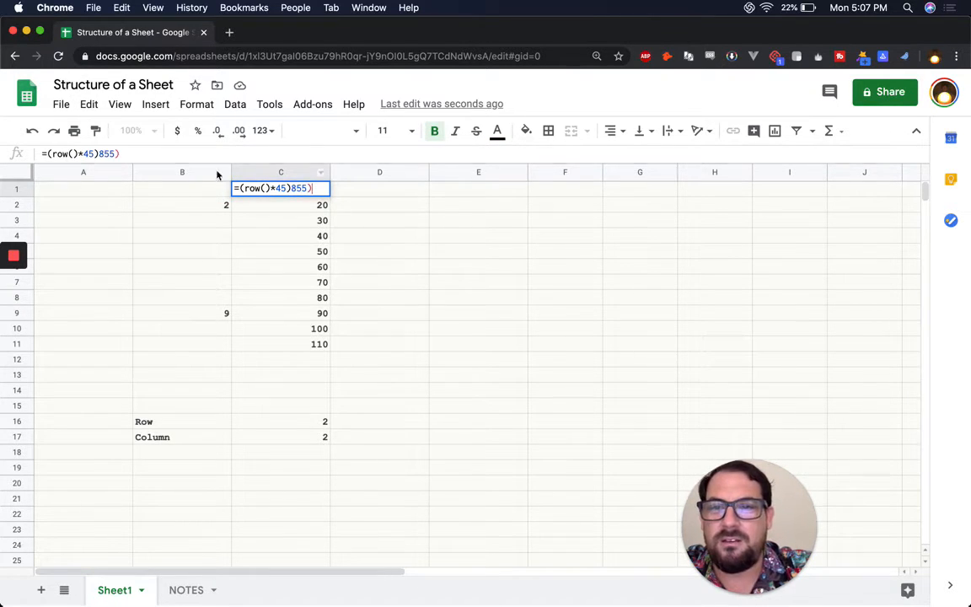
left_click(241, 189)
type("(")
key("Return")
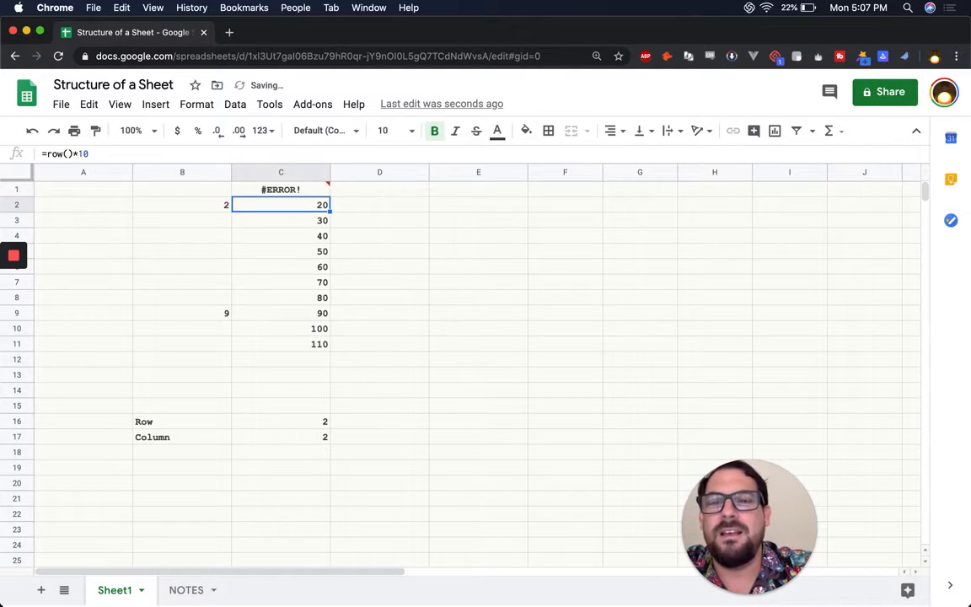
Add the multiplication sign before 855 in C1 so the formula reads =((row()*45)*855)
double_click(301, 191)
left_click(296, 189)
type("*")
key("Return")
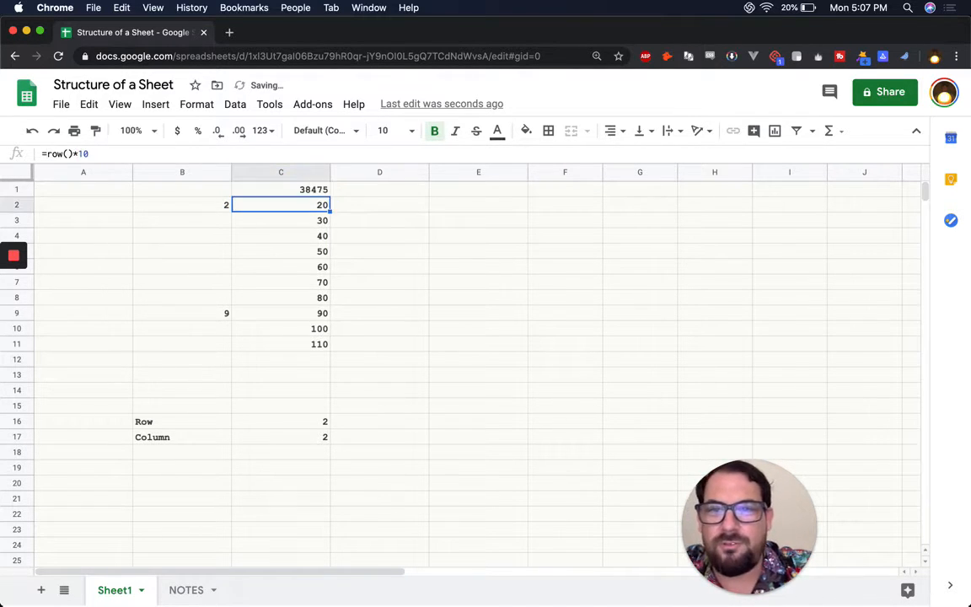
Copy the revised C1 formula over the cells down through C11
key("Up")
key("super+c")
left_click(311, 335, "shift")
left_click(307, 344, "shift")
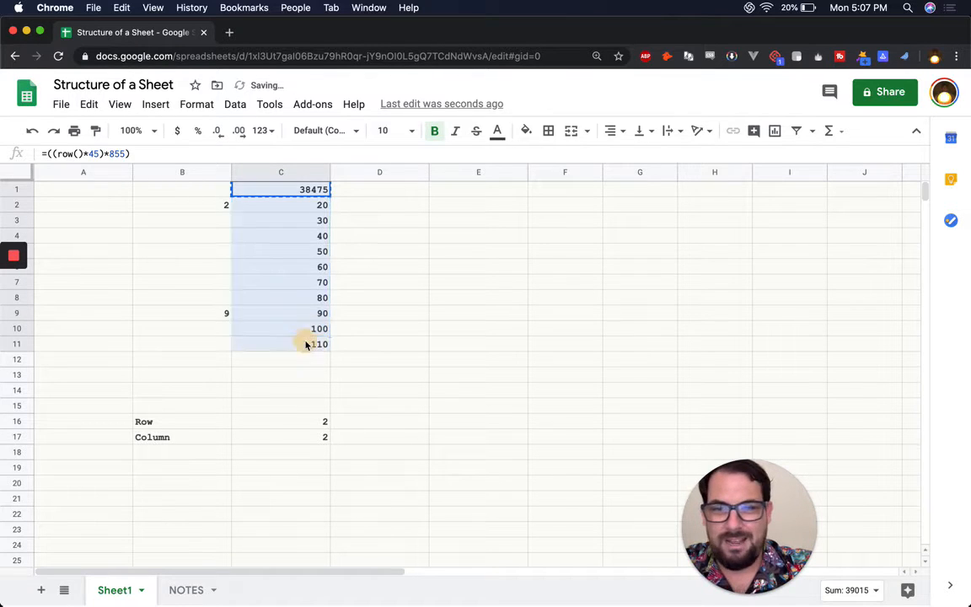
key("super+v")
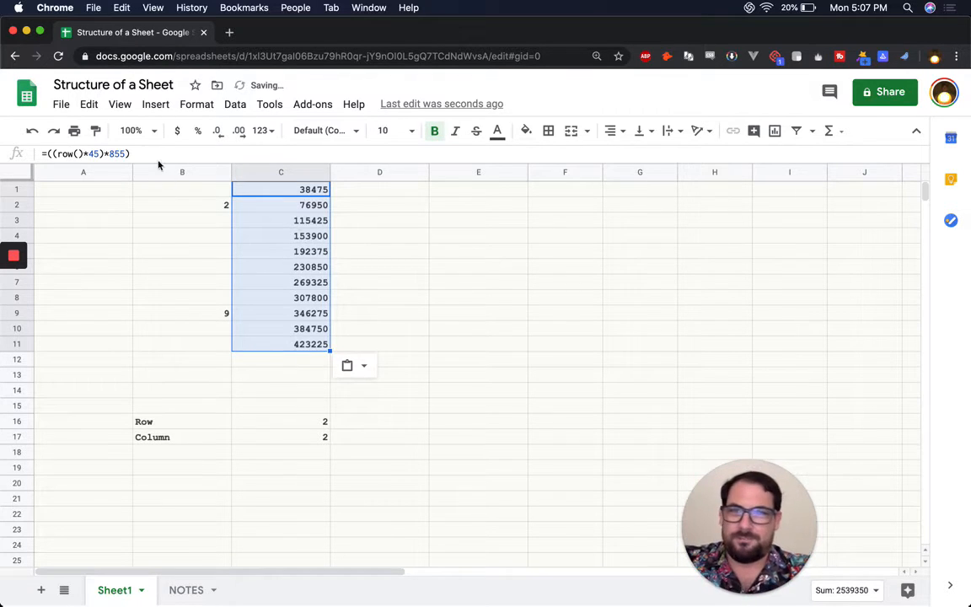
Format C1:C11 as currency and fit column C's width to its contents
left_click(177, 131)
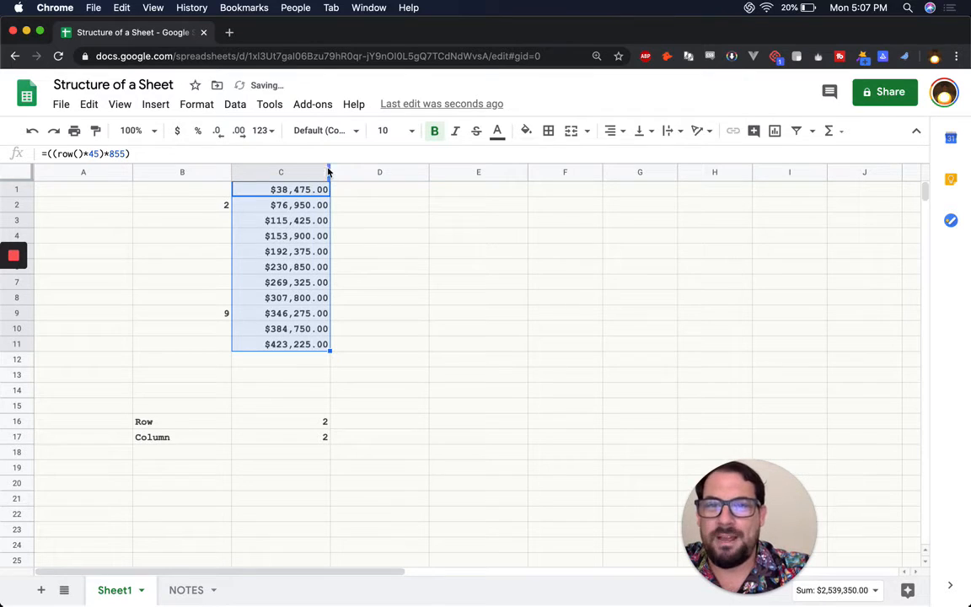
double_click(329, 168)
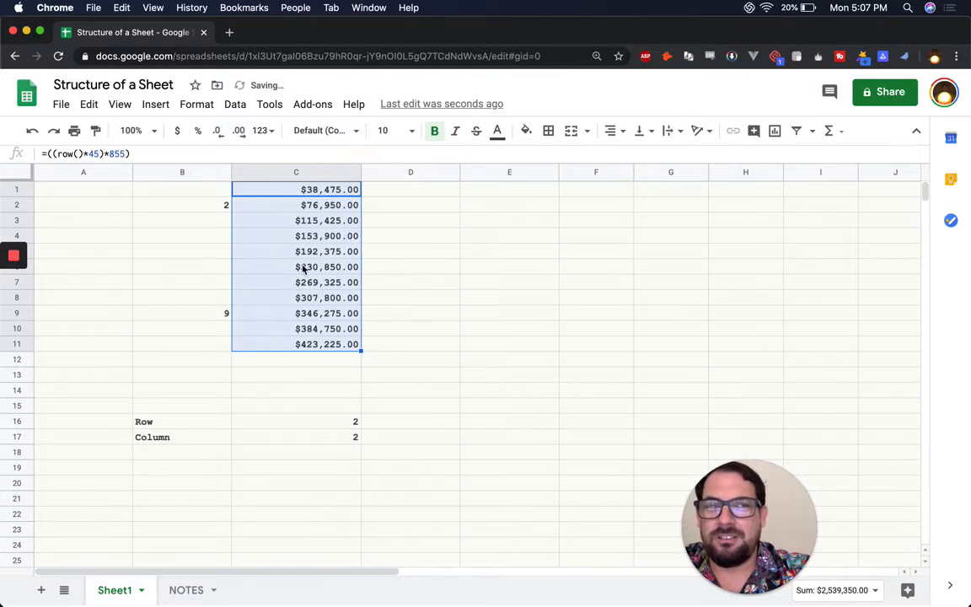
left_click(304, 267)
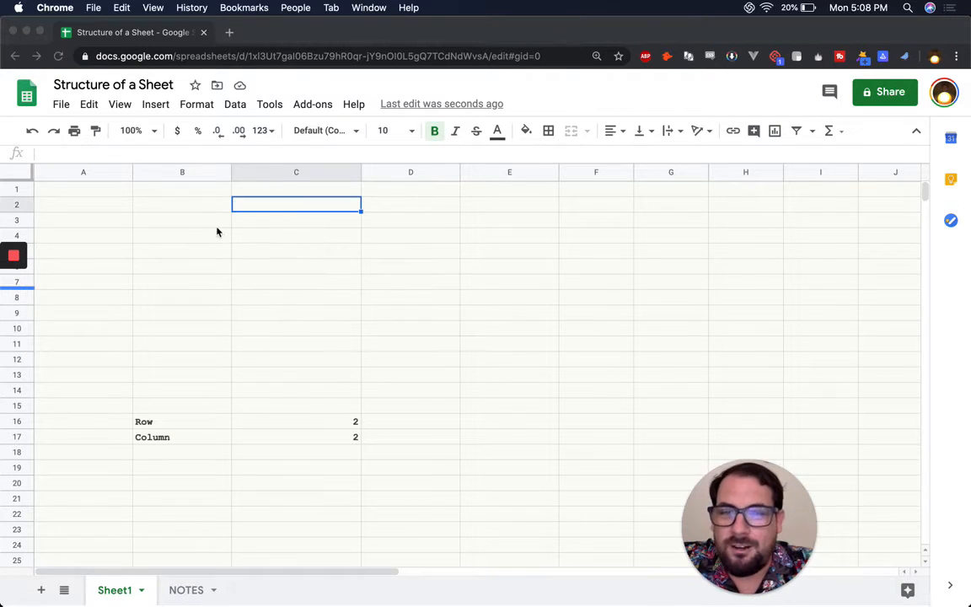
Enter the formula =COLUMN() in cell B3 and review it
left_click(193, 223)
left_click(193, 221)
type("=")
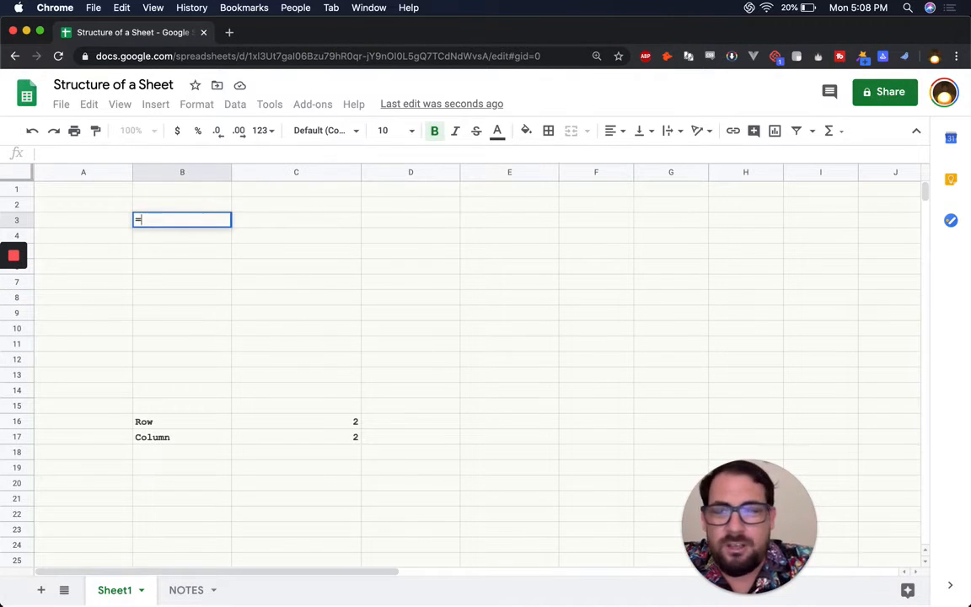
type("oclumn")
key("BackSpace")
key("BackSpace")
key("BackSpace")
key("BackSpace")
type("olu")
key("BackSpace")
key("BackSpace")
key("BackSpace")
key("BackSpace")
key("BackSpace")
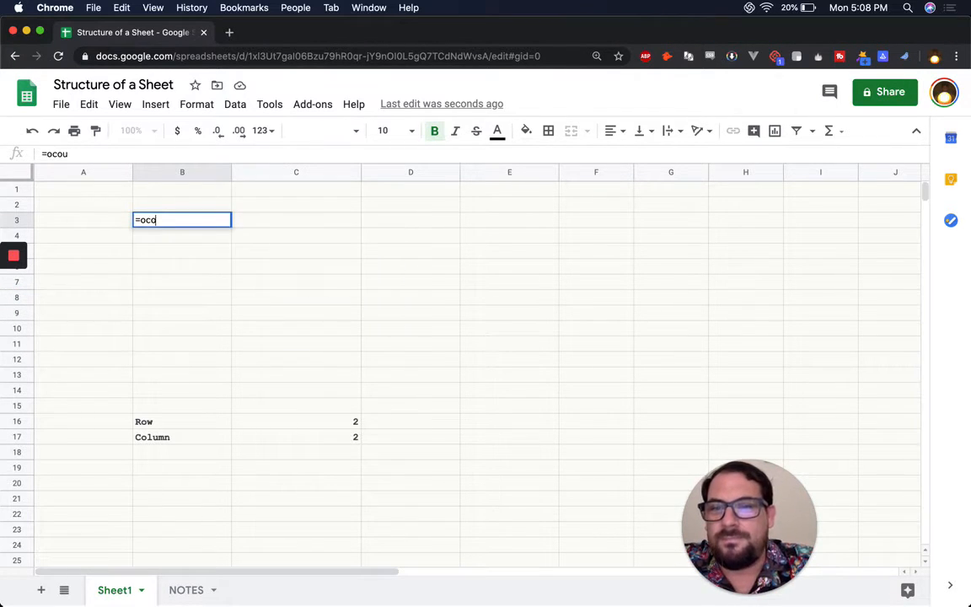
type("col")
key("Tab")
key("Return")
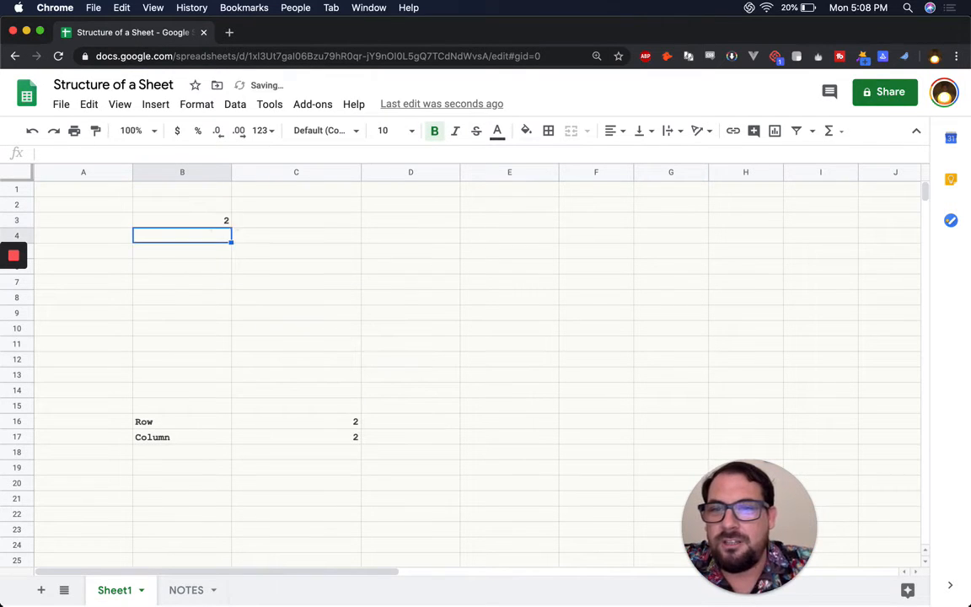
double_click(206, 221)
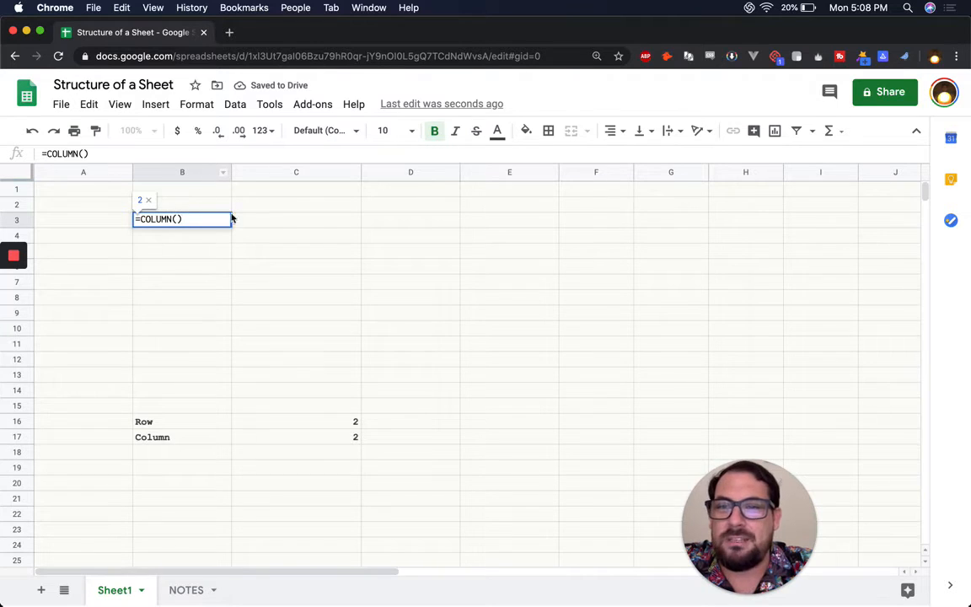
left_click(263, 226)
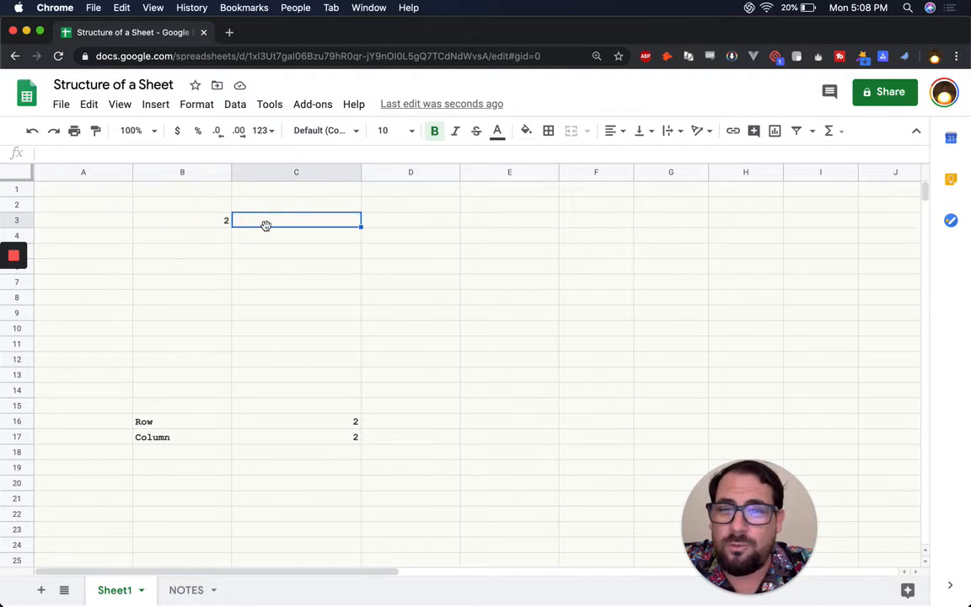
Show the edit history of cell B3 and close it
right_click(200, 226)
left_click(291, 225)
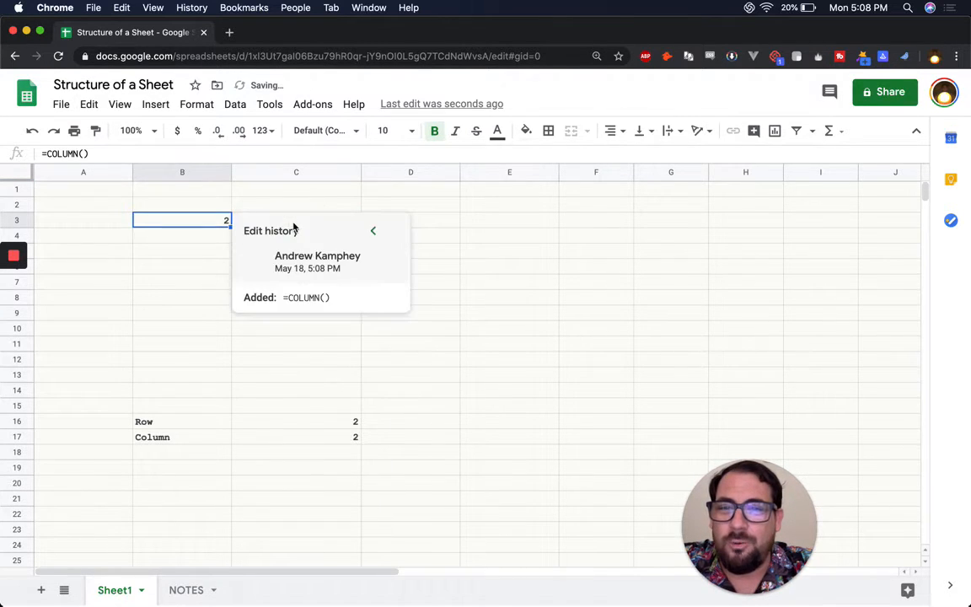
left_click(386, 217)
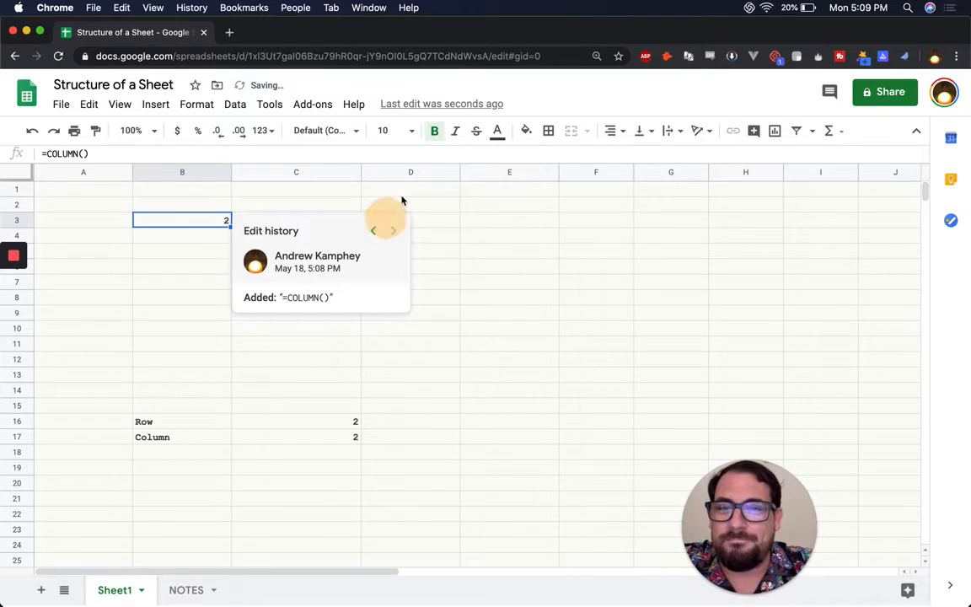
left_click(470, 195)
Enter the formula =col() in cell M3 and review it
scroll(558, 227, "right", 3)
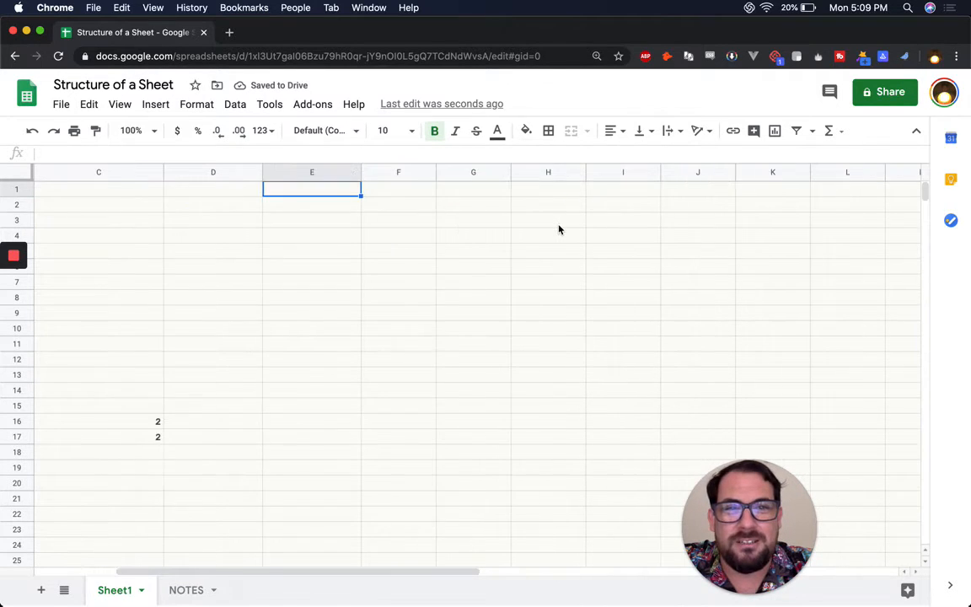
scroll(558, 227, "right", 3)
left_click(477, 220)
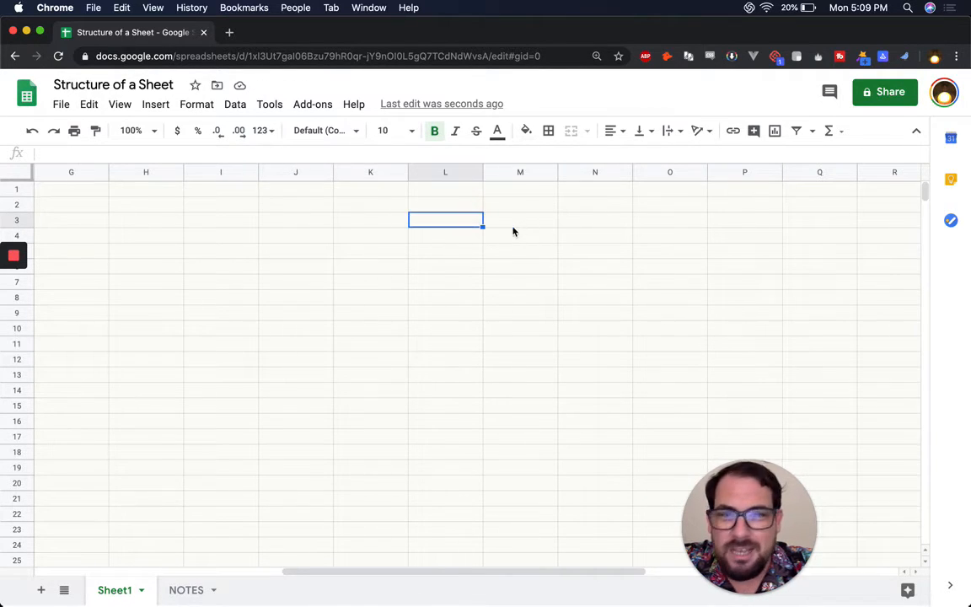
left_click(513, 223)
double_click(513, 223)
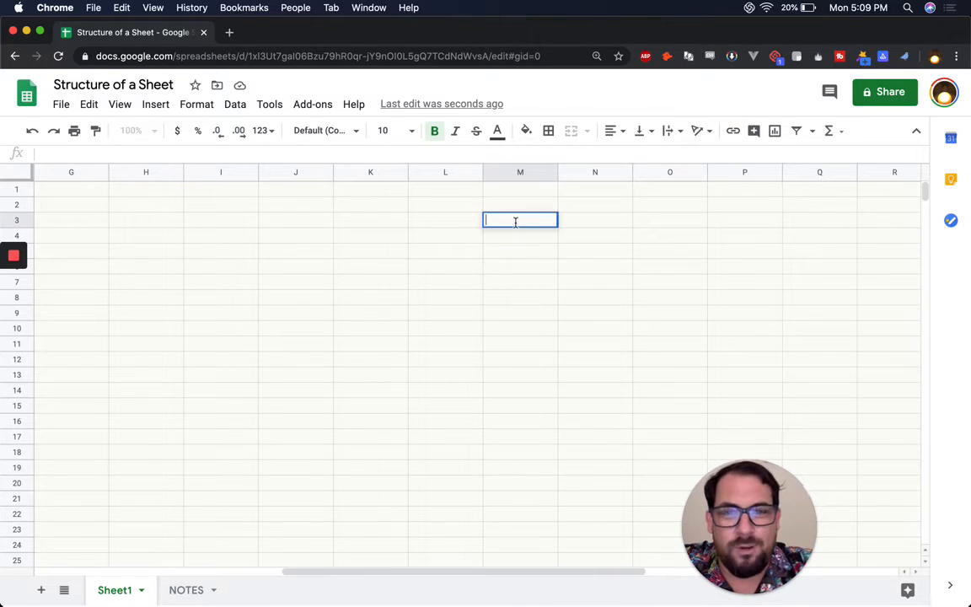
type("=col()")
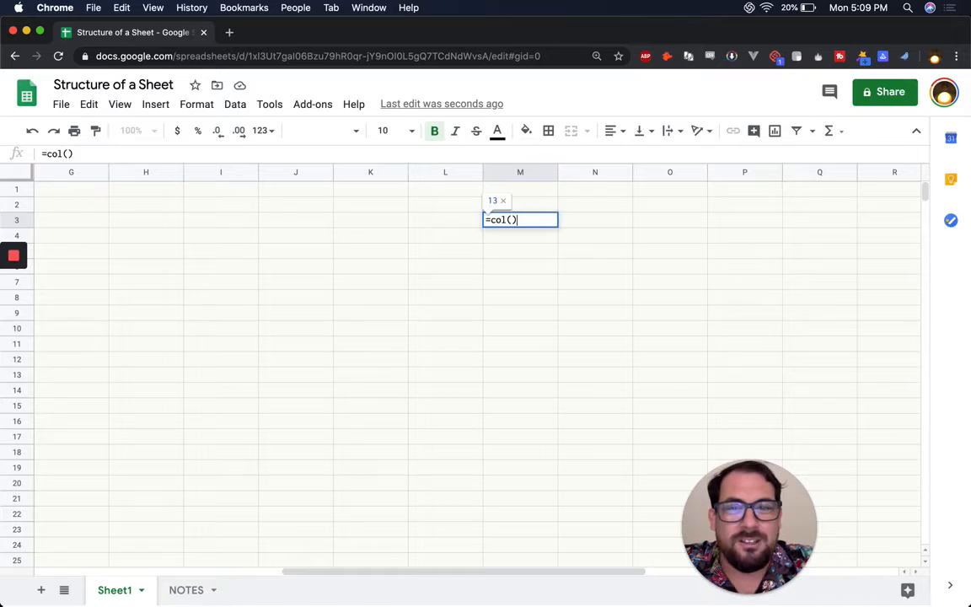
key("Return")
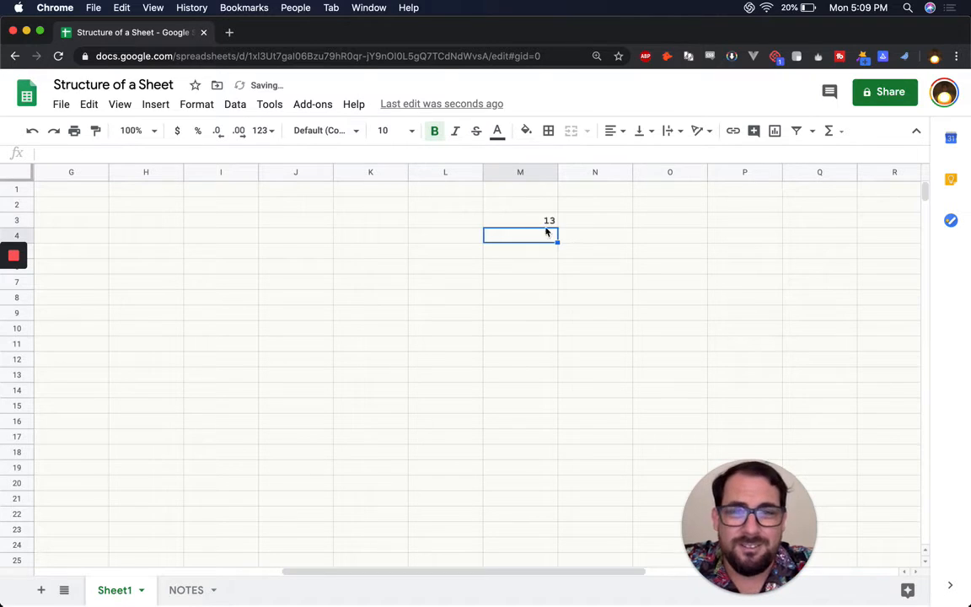
left_click(519, 222)
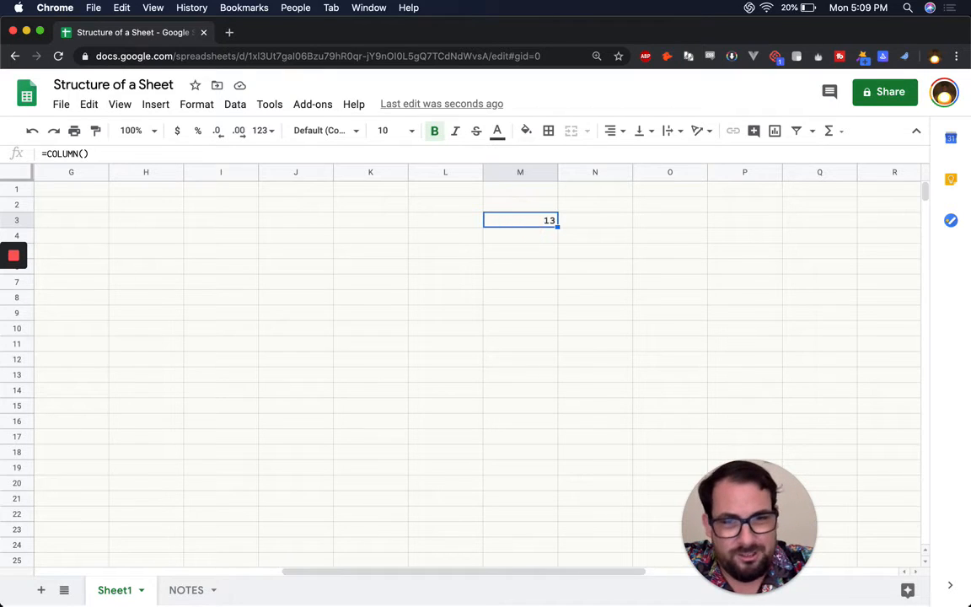
Clear cell M3 and return to cell B3
key("Delete")
key("super+Left")
key("super+Left")
key("Right")
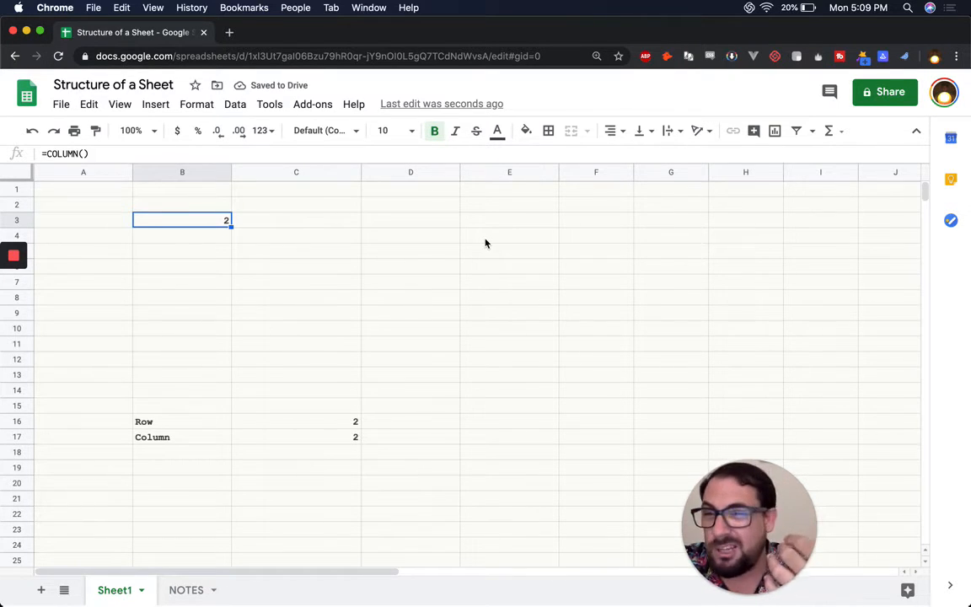
Change the formula in B3 to =concat(row(),COLUMN()) and, after reviewing it, clear the cell
double_click(208, 220)
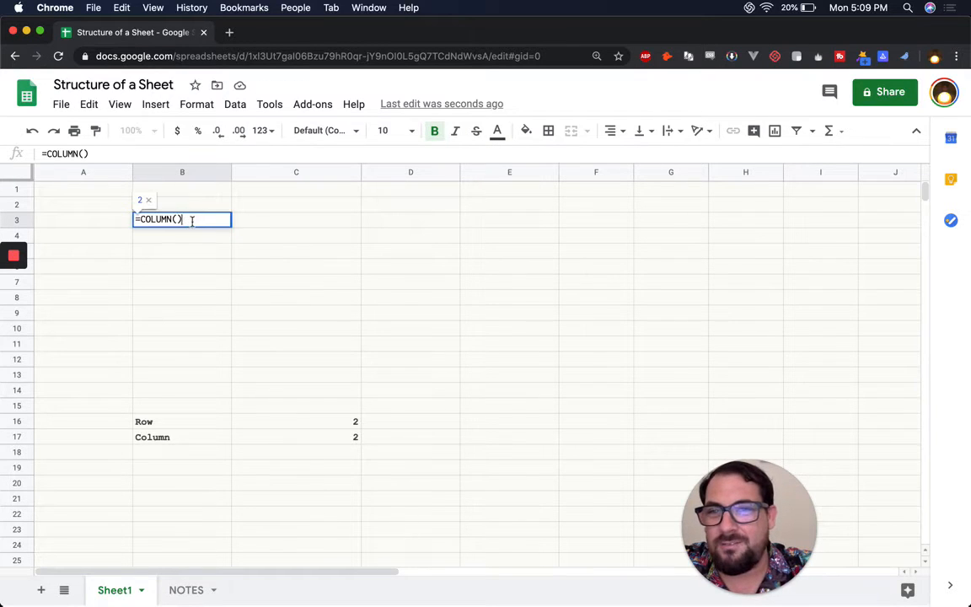
left_click(138, 219)
type("concat")
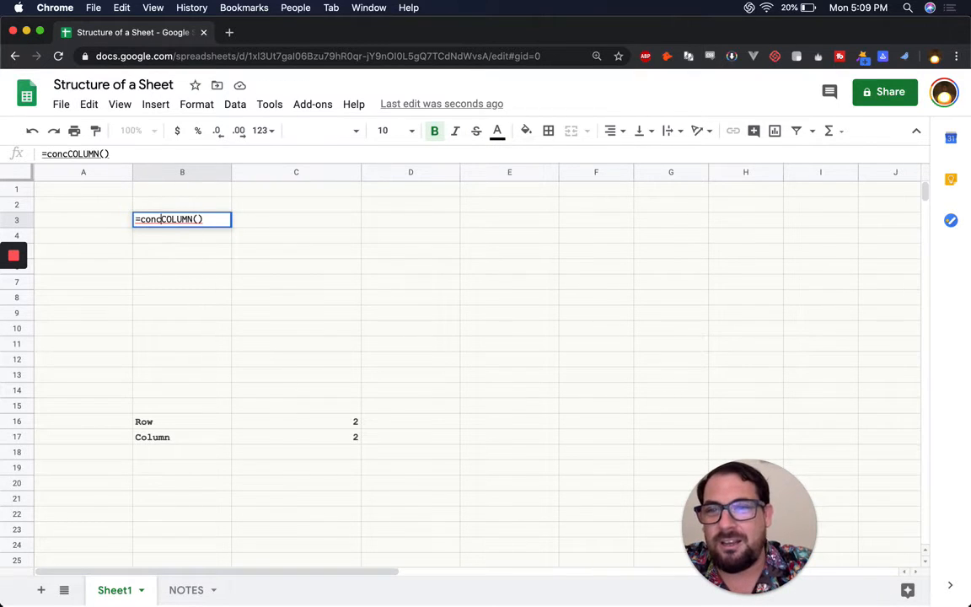
type("(row(")
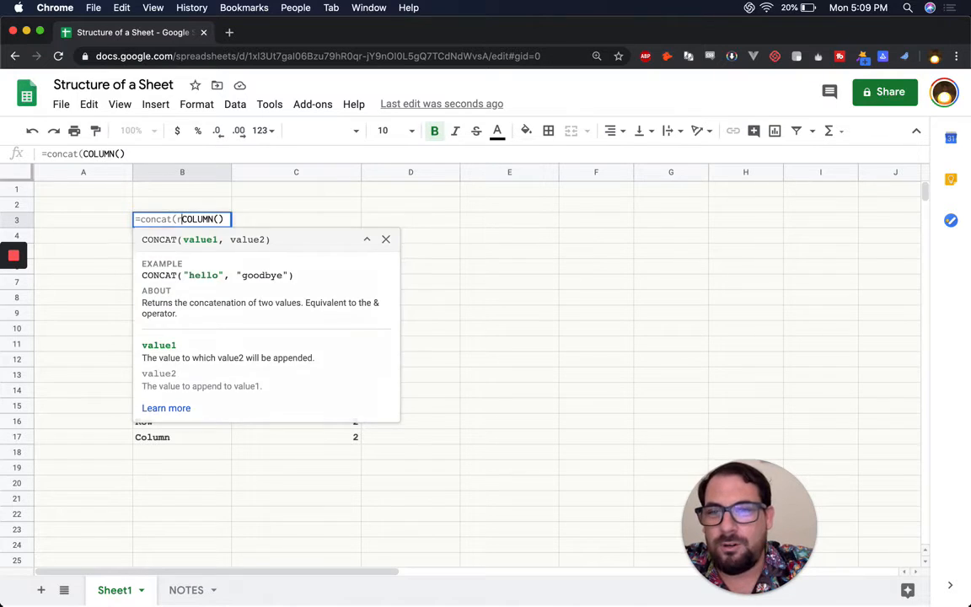
key("BackSpace")
type(",")
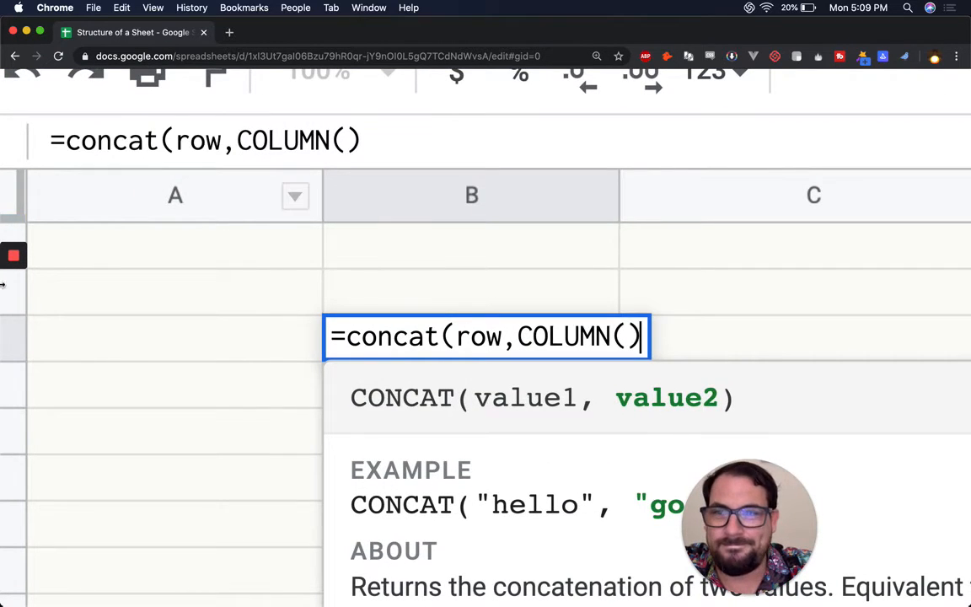
mouse_move(14, 289)
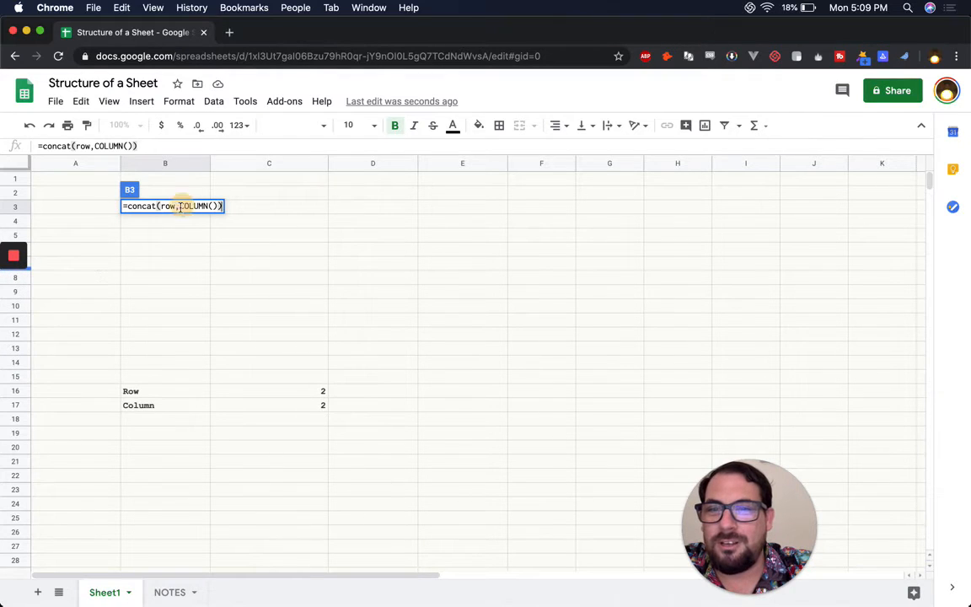
left_click(173, 209)
type(")")
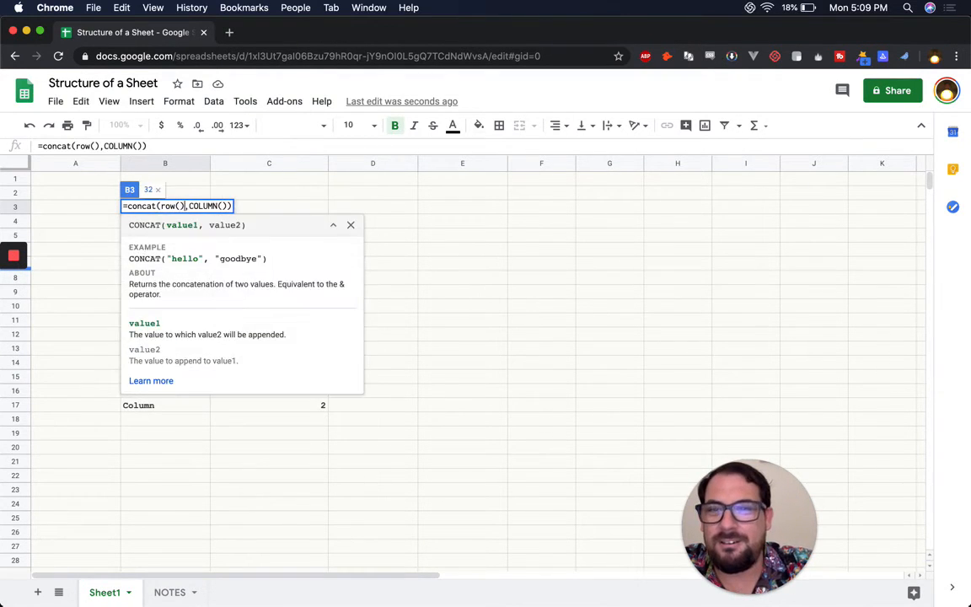
key("Return")
left_click(169, 204)
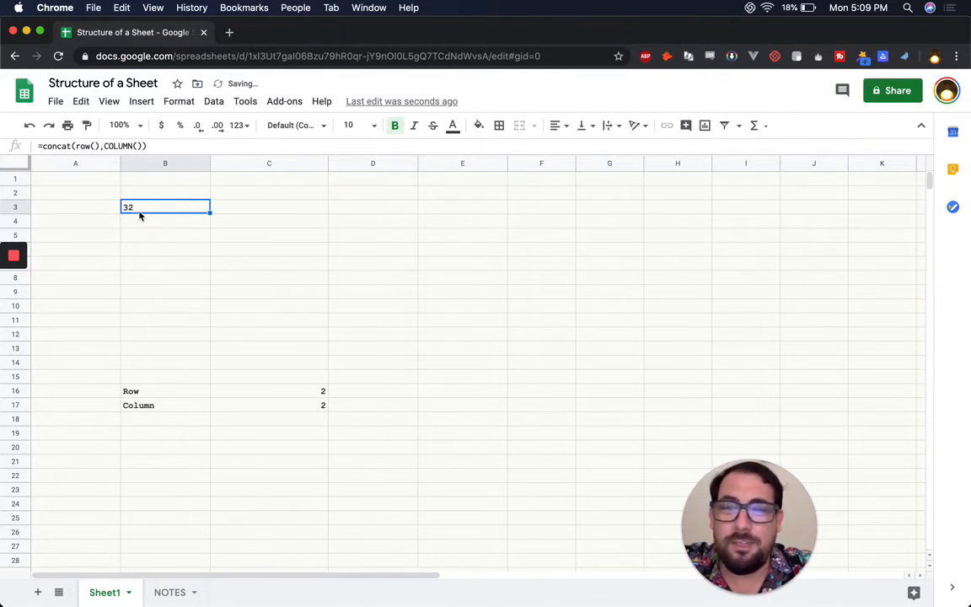
key("Delete")
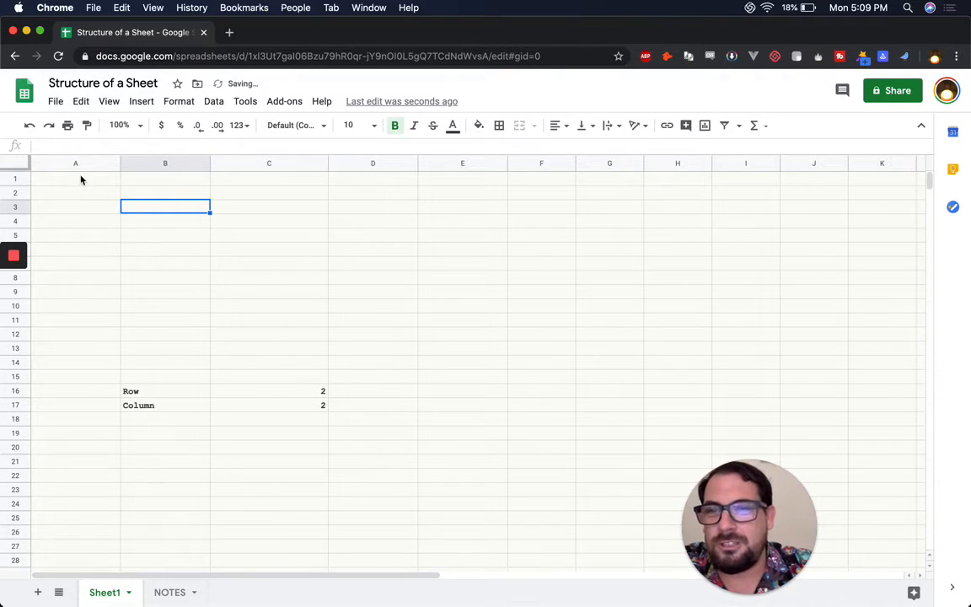
Start a formula in cell A1 with the CONCATENATE function
left_click(81, 179)
type("=co")
key("BackSpace")
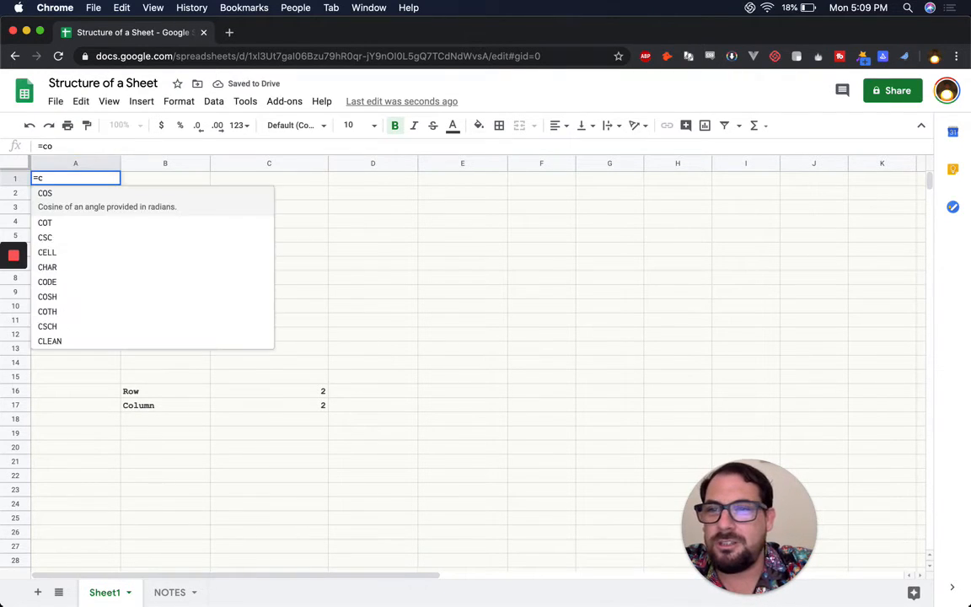
type("ocnat")
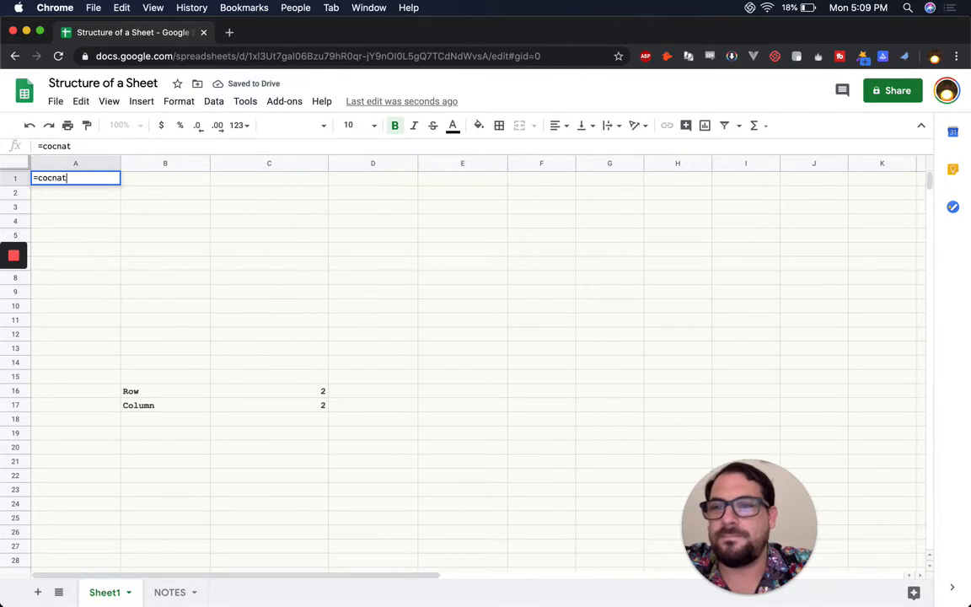
key("BackSpace")
key("BackSpace")
key("BackSpace")
type("a")
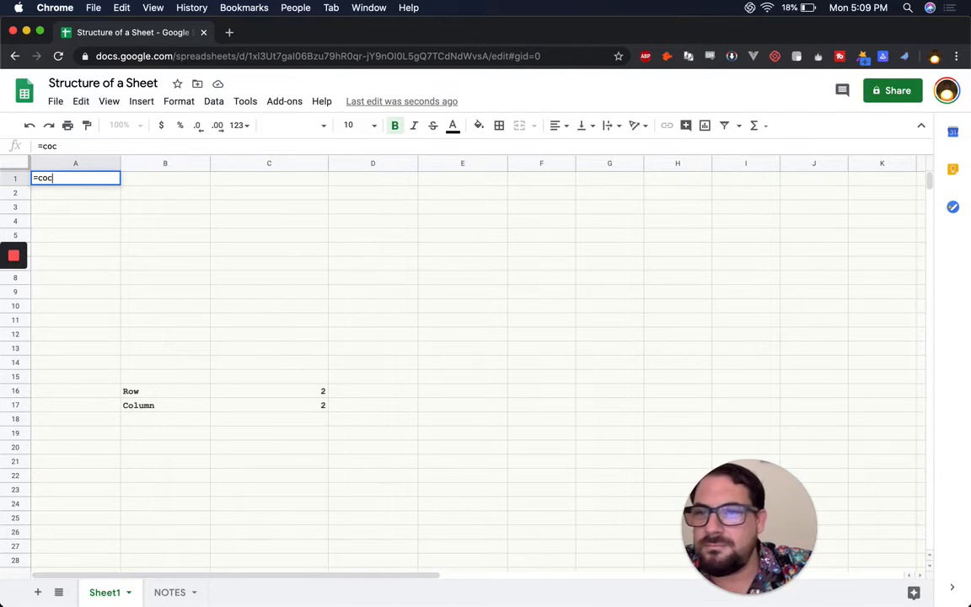
key("BackSpace")
type("ncat")
key("Down")
key("Tab")
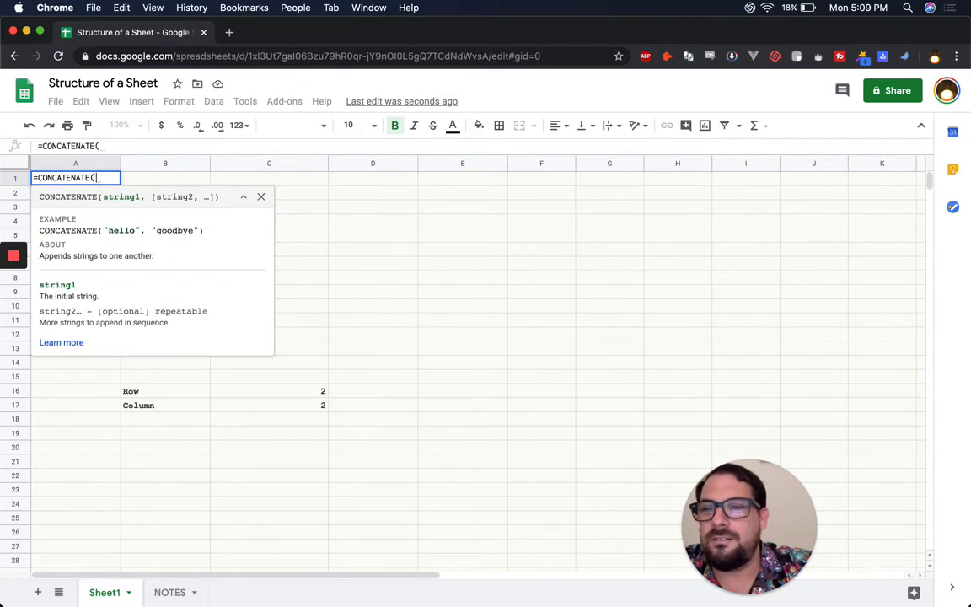
Complete the formula in A1 so it reads =CONCATENATE("row: ",row()," Column: ",col())
type("\"ro")
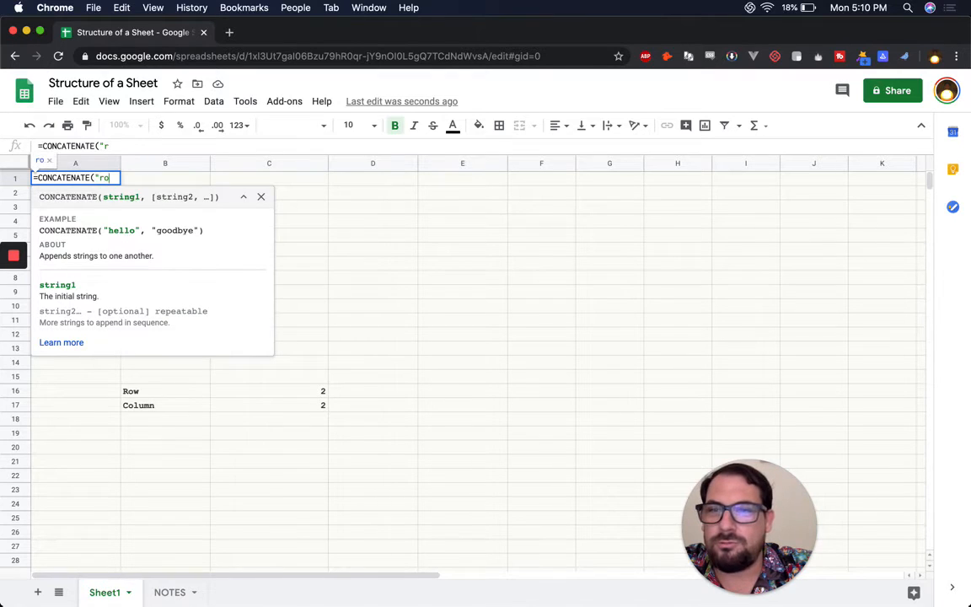
type("w: ")
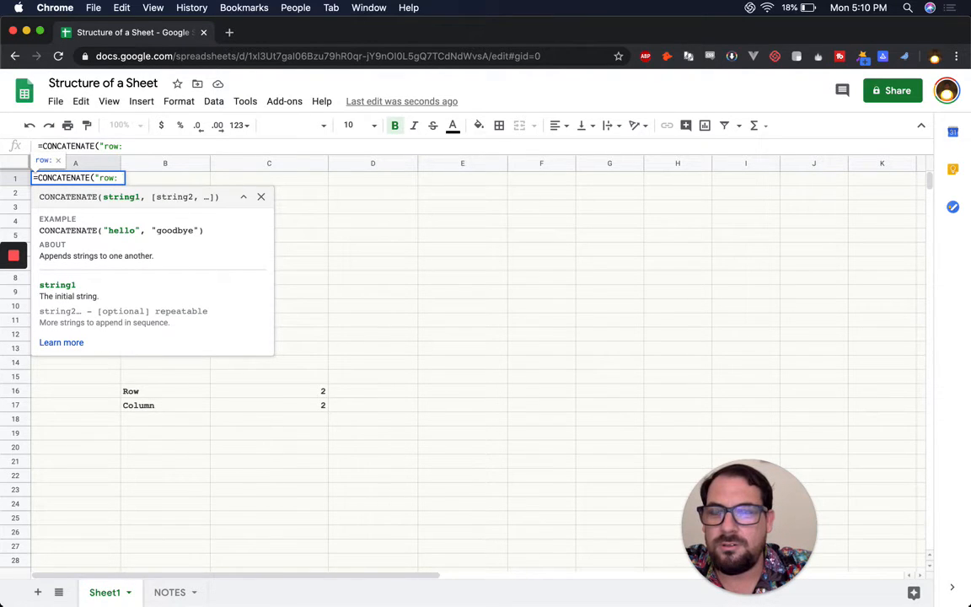
type("\"")
type(",")
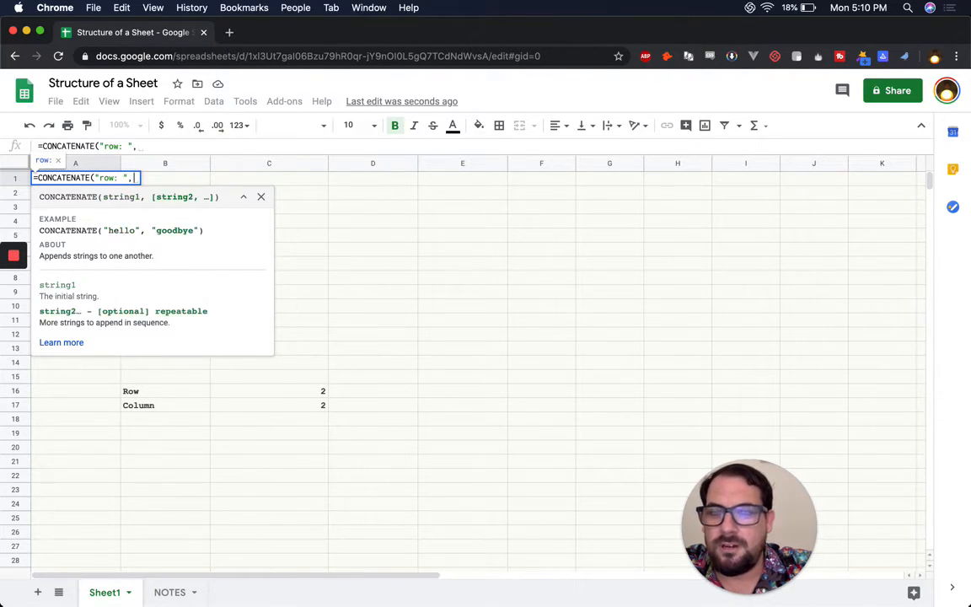
type("row(),")
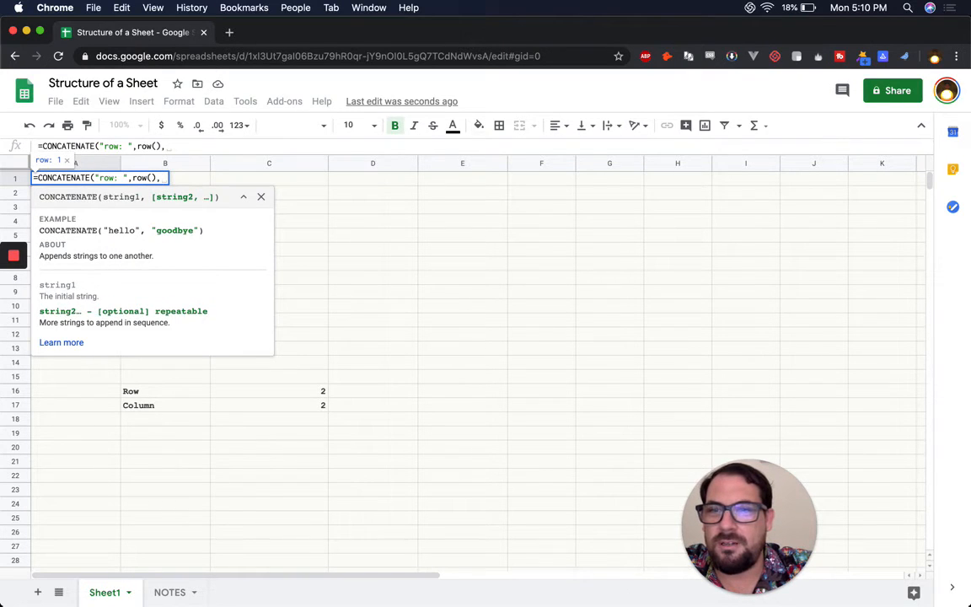
type("\"")
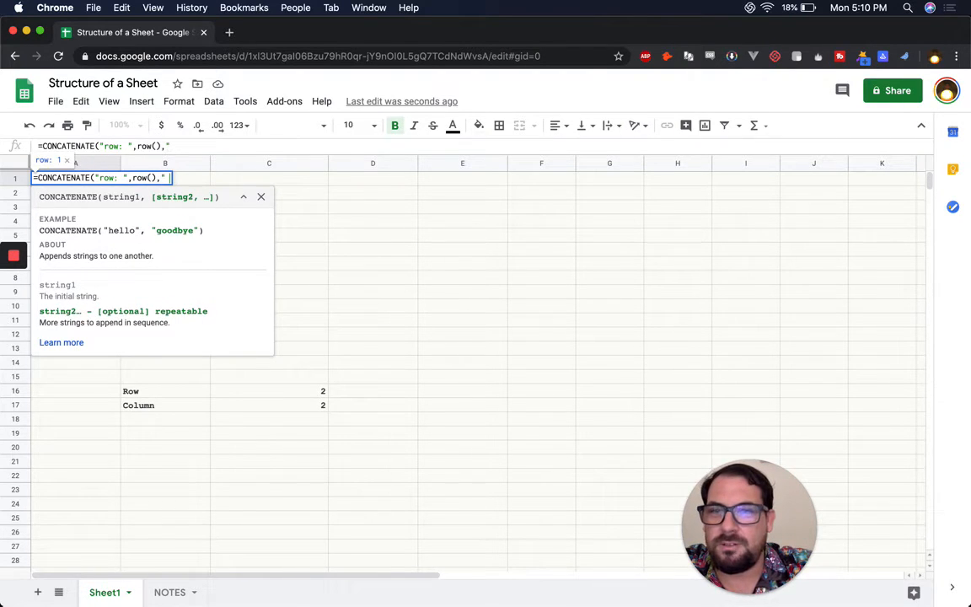
type(" Colu")
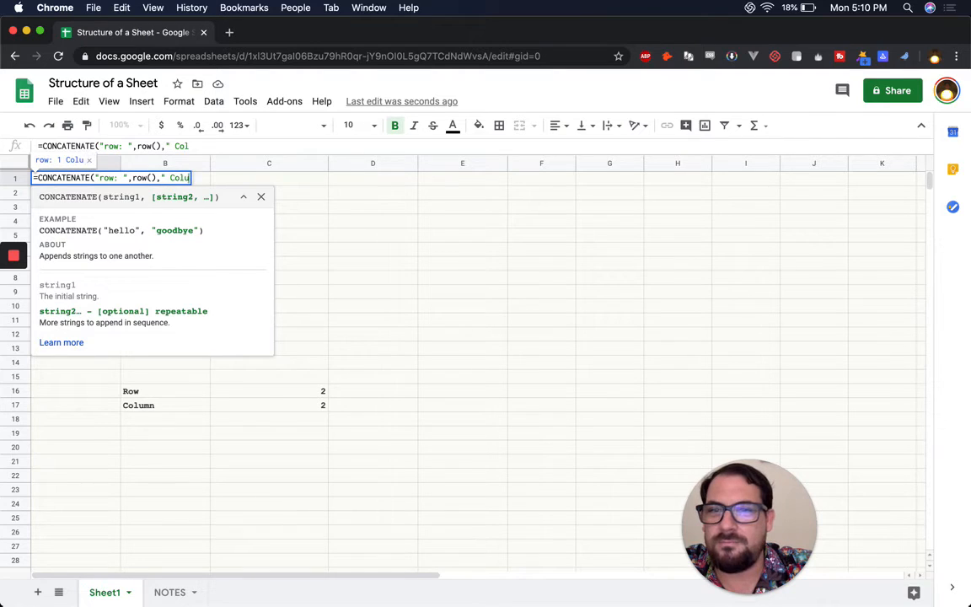
type("mn: \"")
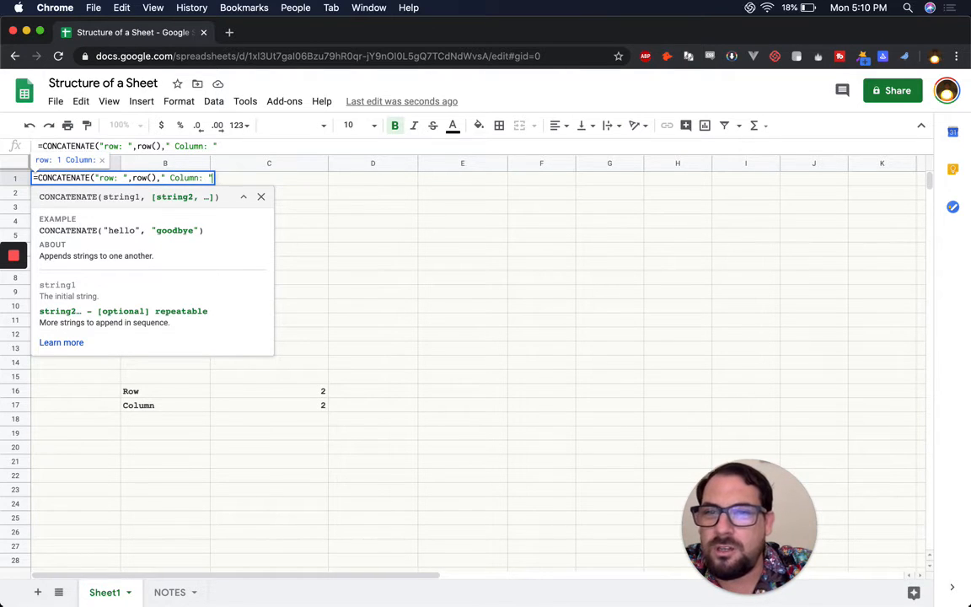
type(",col())")
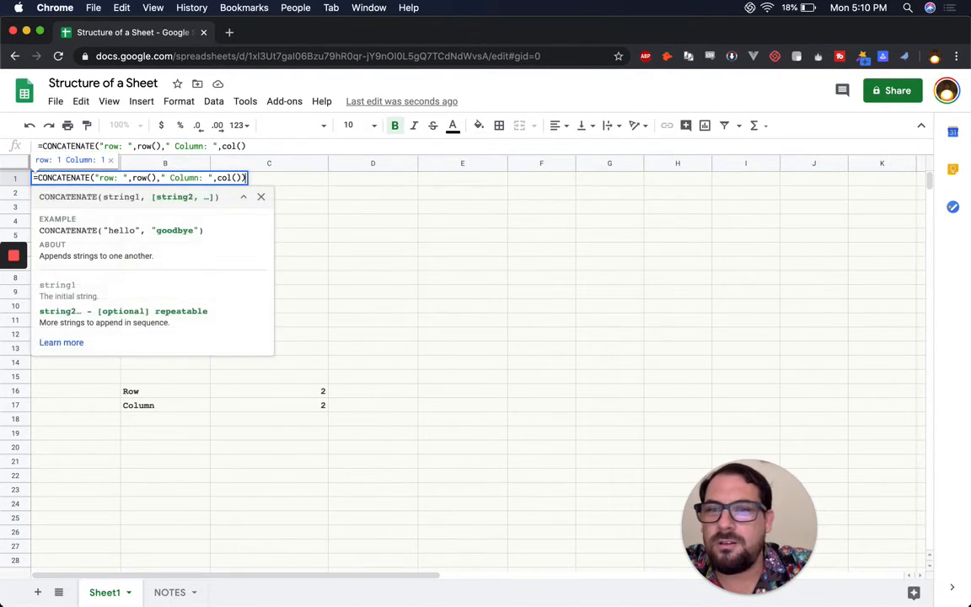
key("Return")
key("Up")
type("a")
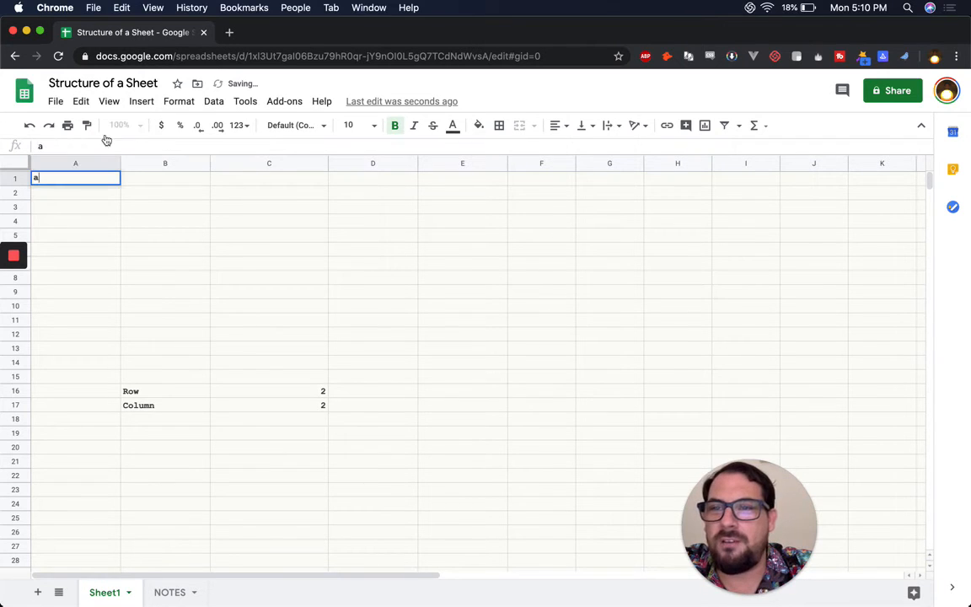
key("Escape")
Capitalize the first label in the A1 formula so it reads "Row: "
left_click(68, 173)
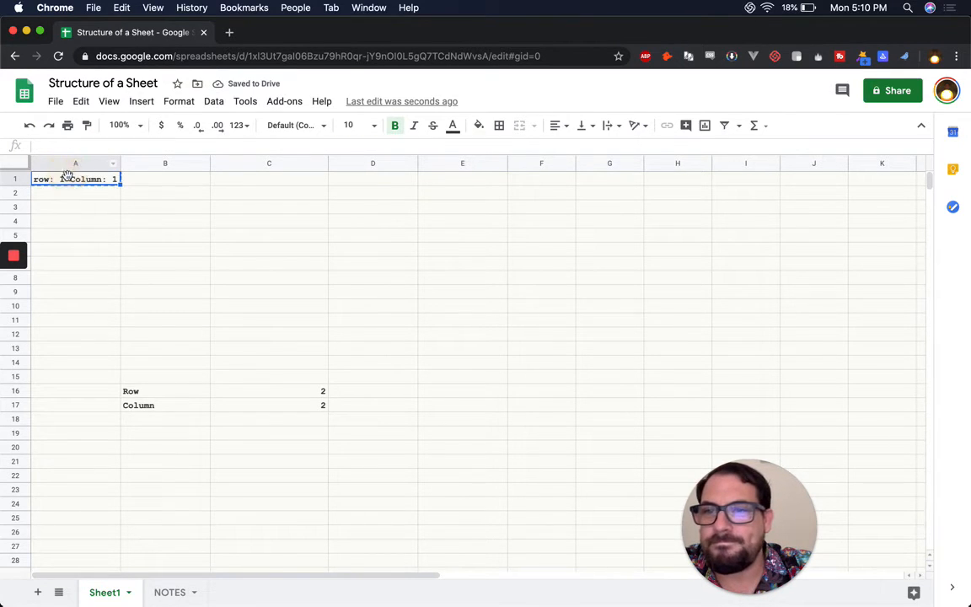
double_click(68, 176)
left_click(109, 145)
key("BackSpace")
type("R")
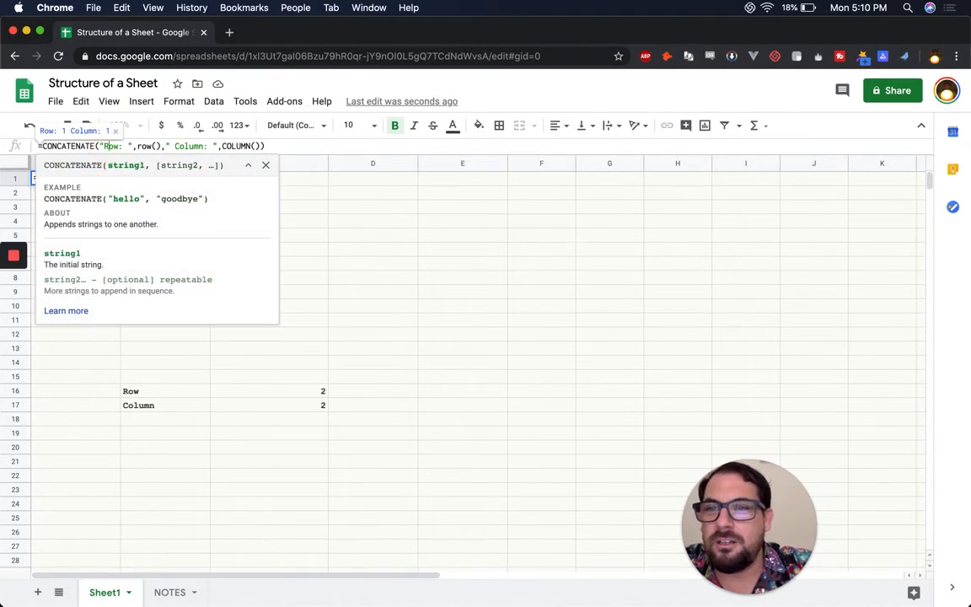
key("Return")
Fill the A1 formula across the range A1:E11 and check cells B3, A1 and D4
key("Up")
left_click_drag(121, 185, 494, 329)
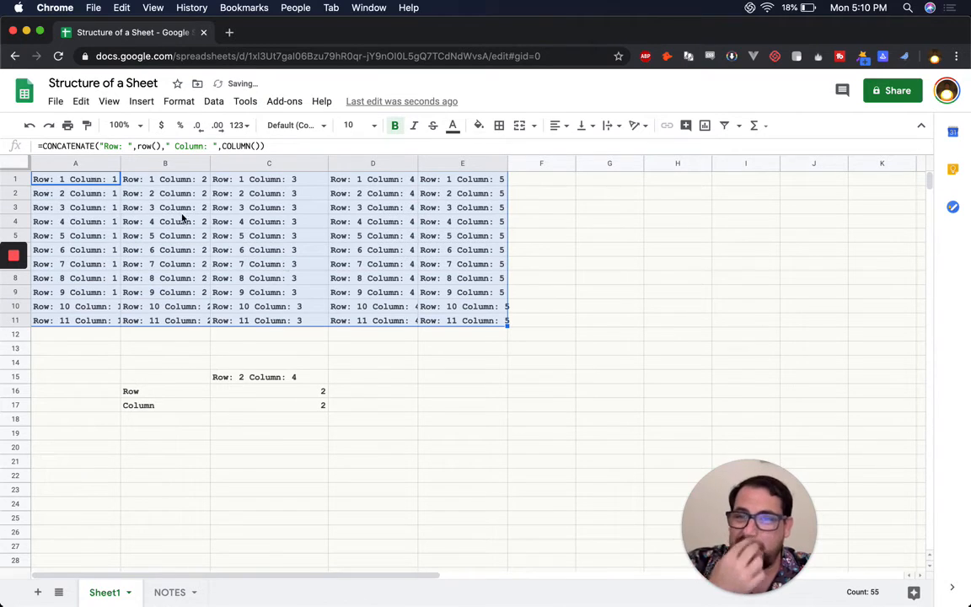
left_click(185, 207)
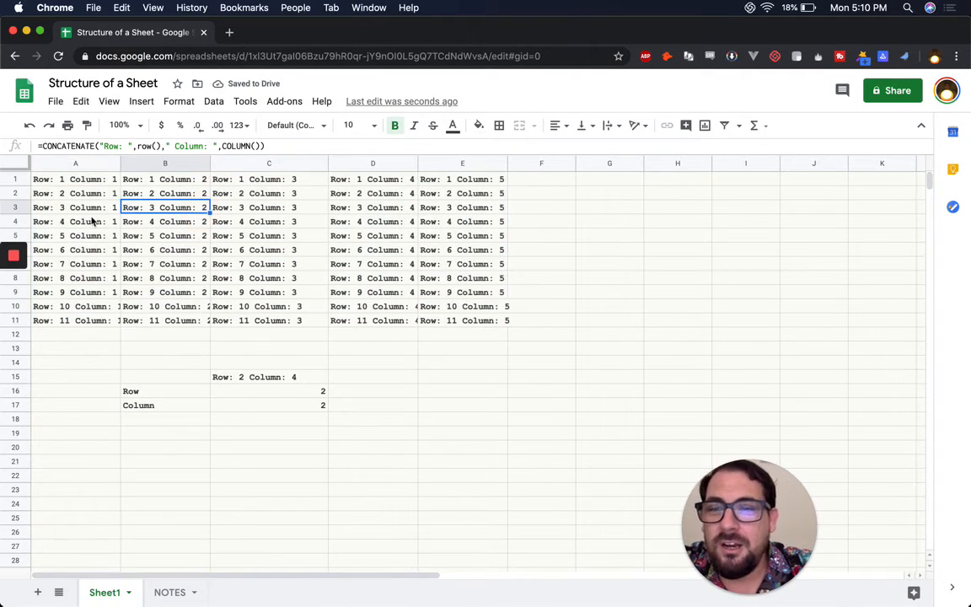
left_click(67, 178)
left_click(383, 223)
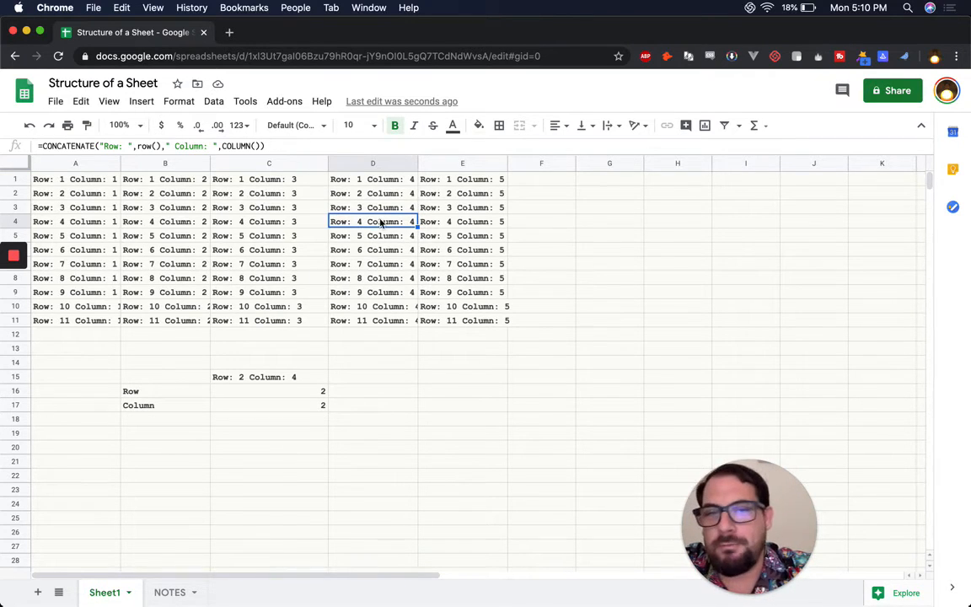
Examine the row and column labels in cell E4, the range C2:E8 and cell A1
left_click(447, 223)
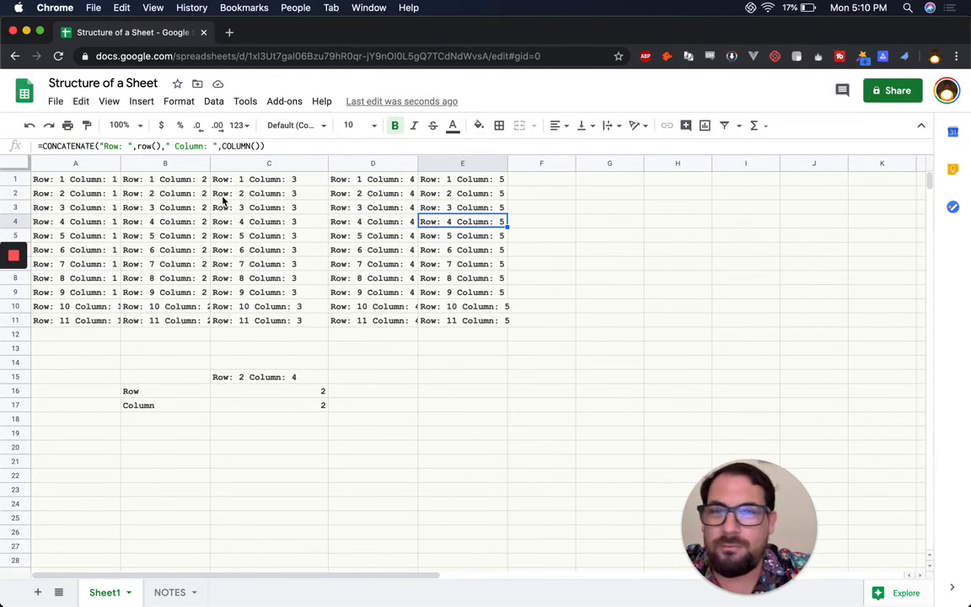
left_click_drag(223, 199, 428, 277)
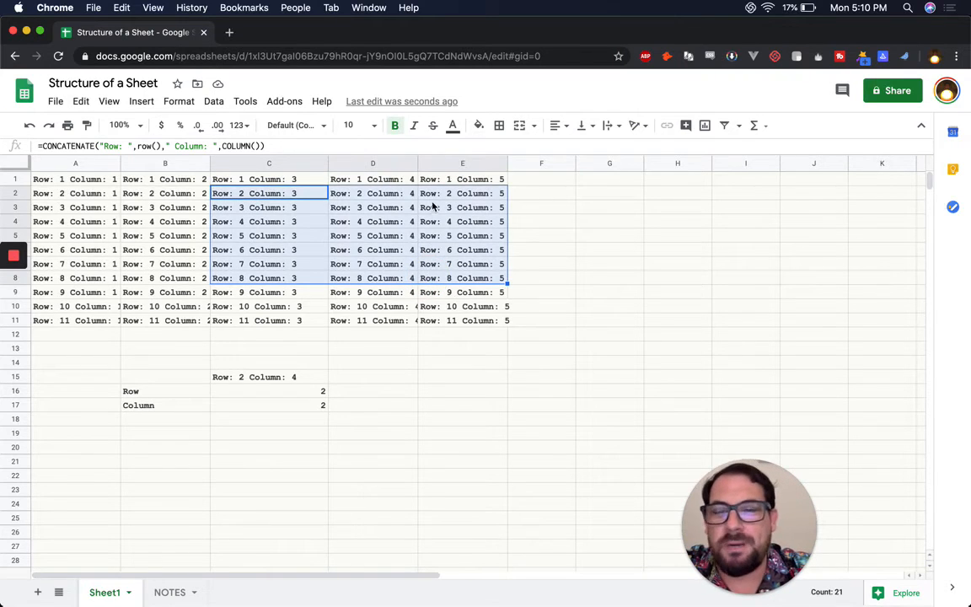
left_click(402, 362)
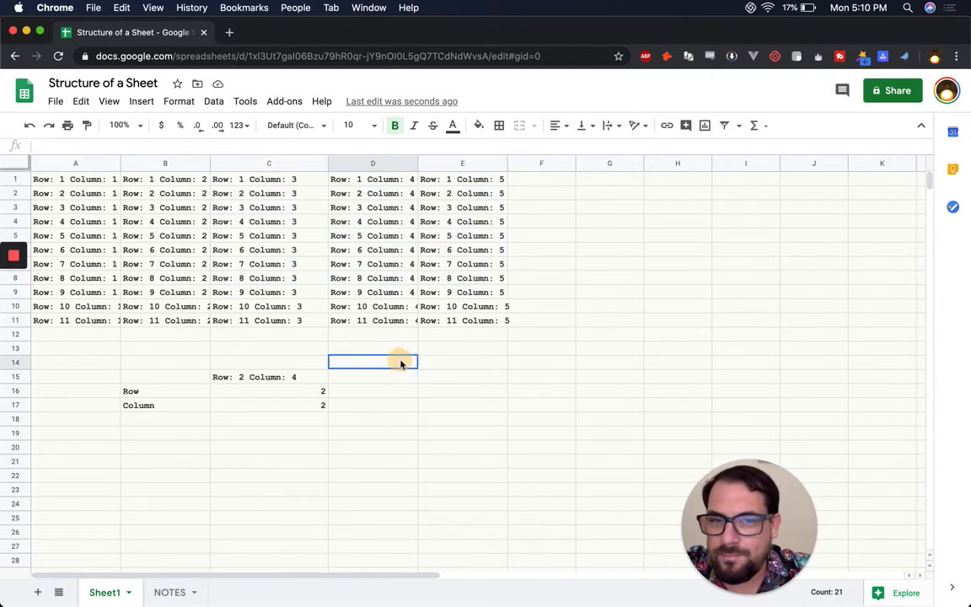
left_click(93, 180)
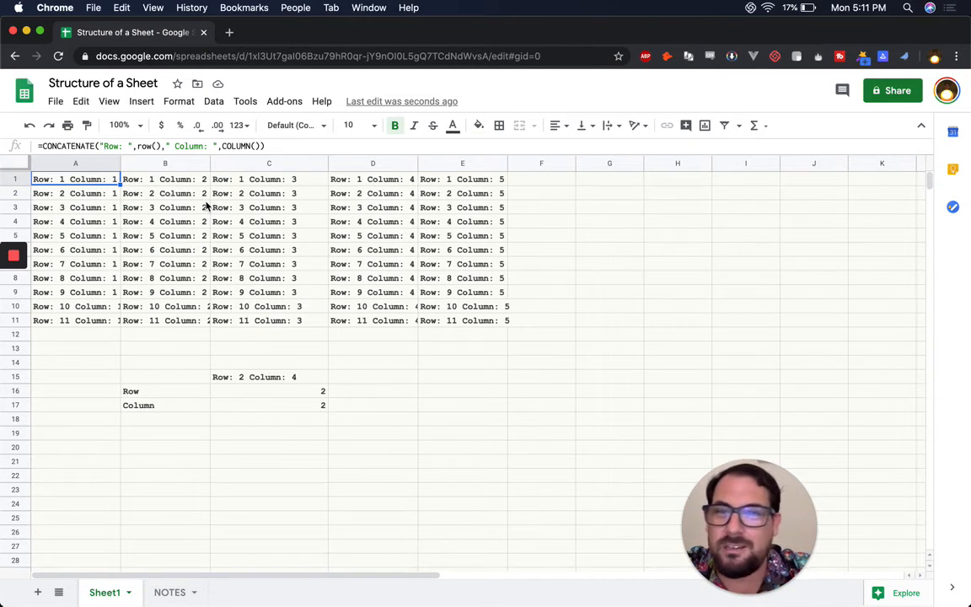
Enter the formula =index(A1:E11,1,1) in cell E15
left_click(451, 371)
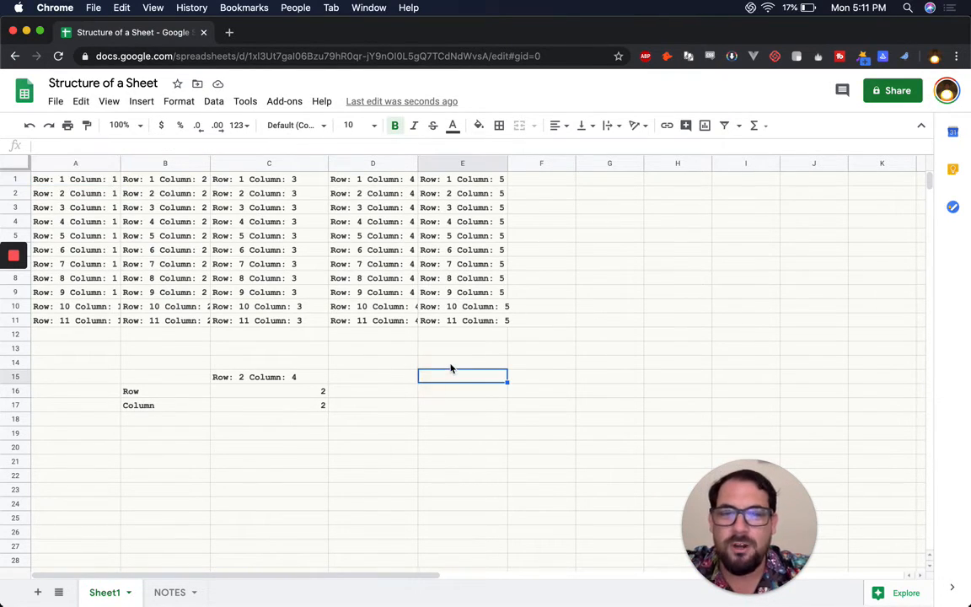
type("=index(")
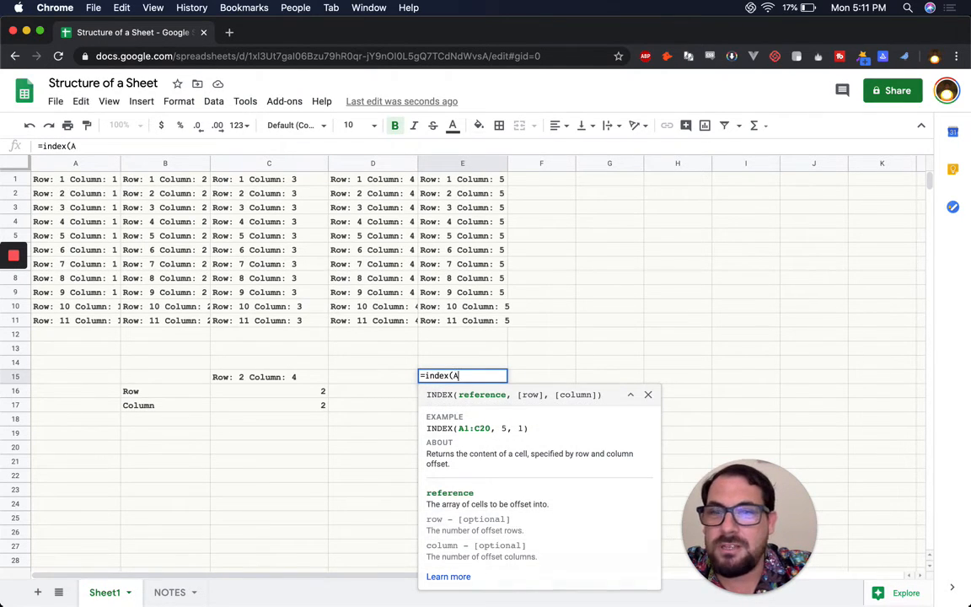
type("A1:")
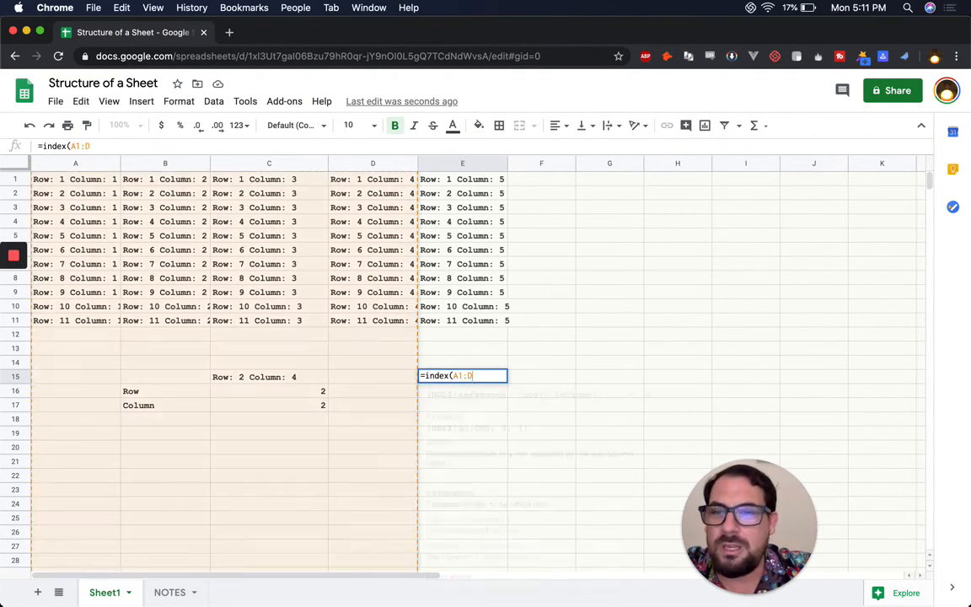
type("E11")
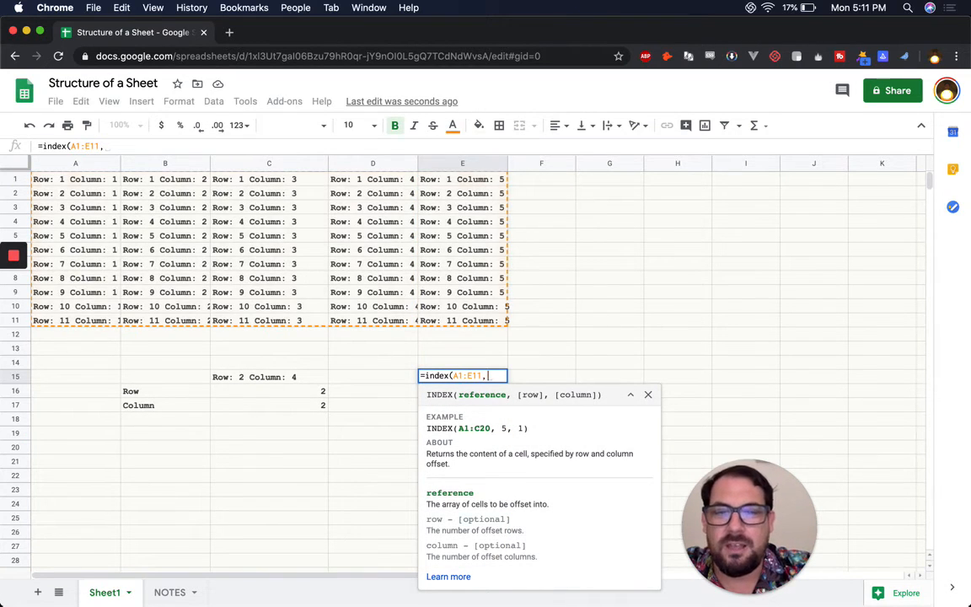
type(",1,1)")
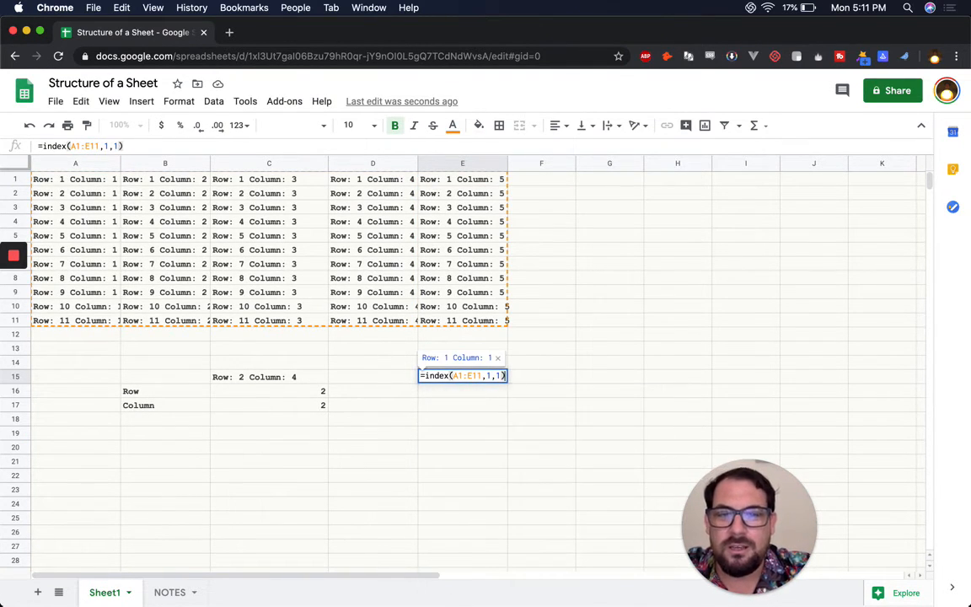
key("Return")
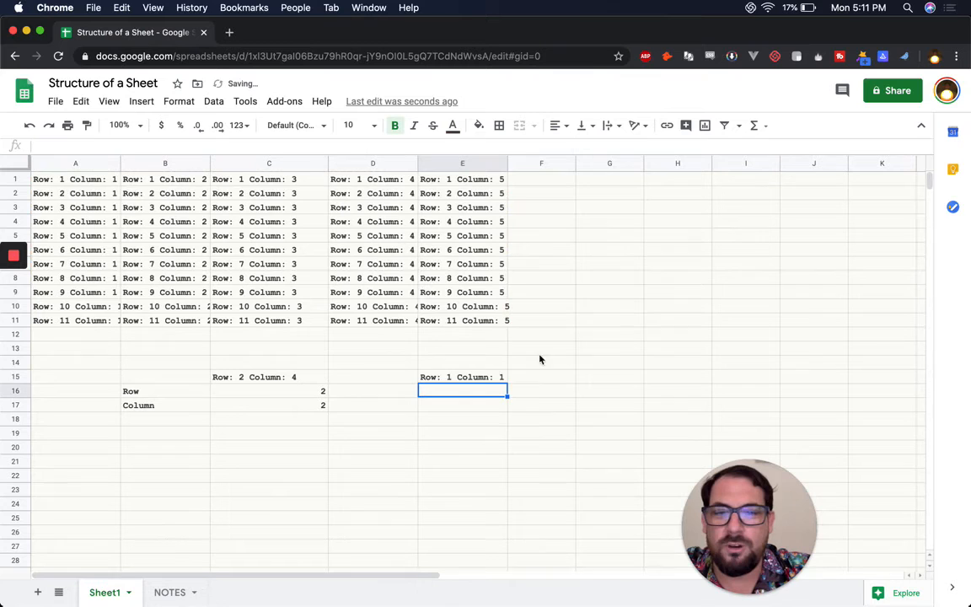
Compare the INDEX formula in E15 with cell A1 and its source range A1:E11
left_click(485, 364)
left_click(474, 376)
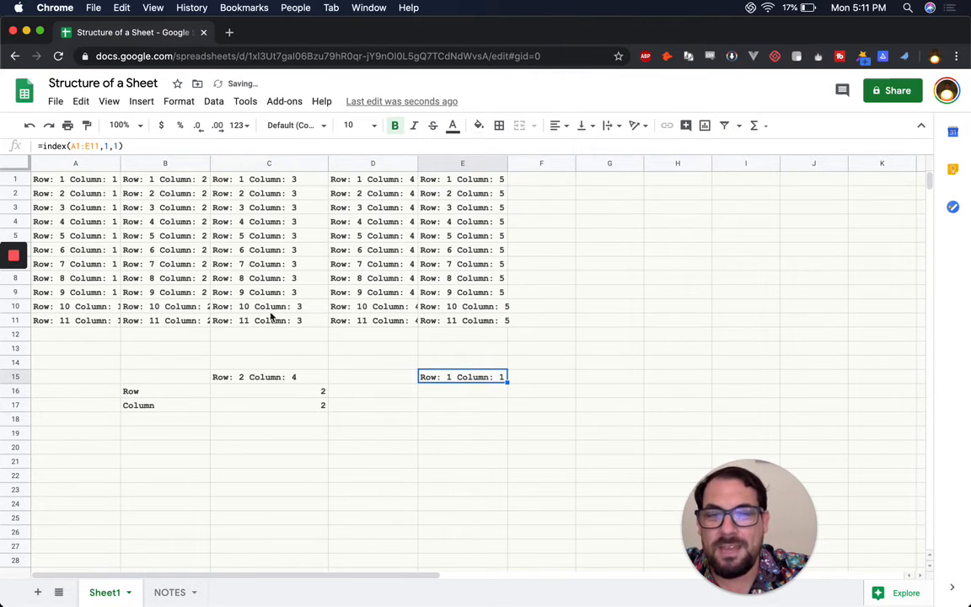
left_click(84, 180)
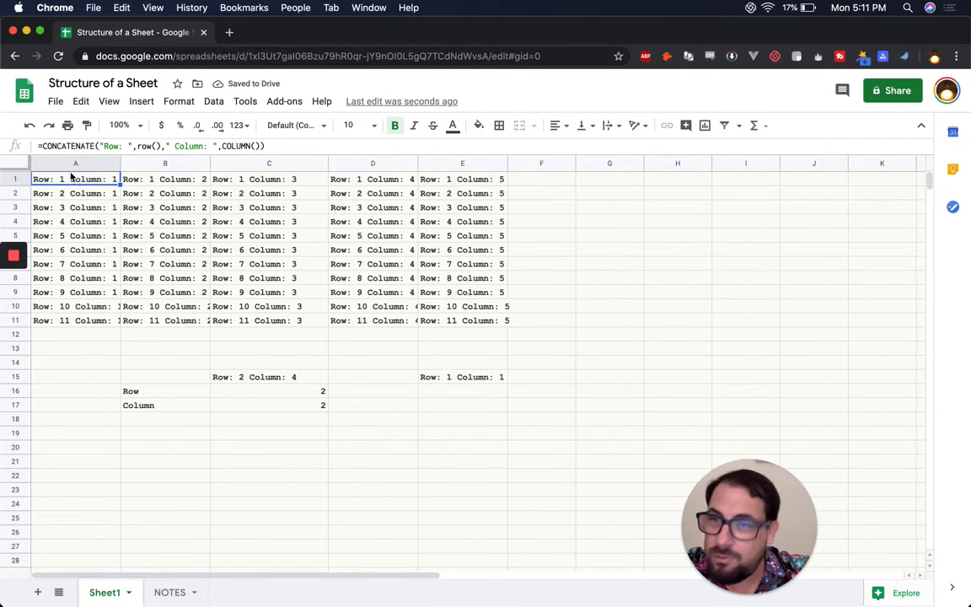
left_click_drag(60, 180, 427, 315)
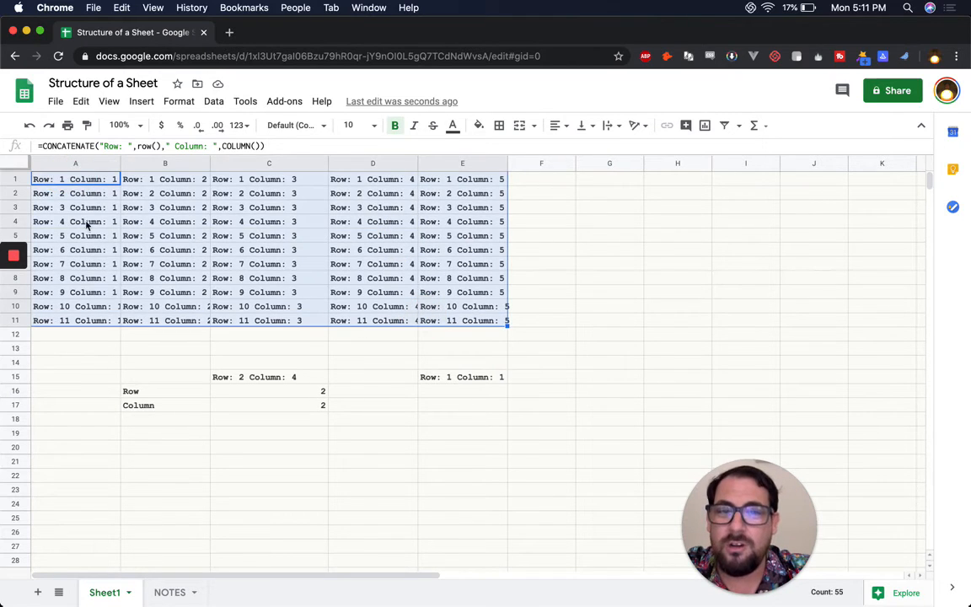
Change the INDEX formula in E15 to return row 4, column 5 of the range
double_click(447, 377)
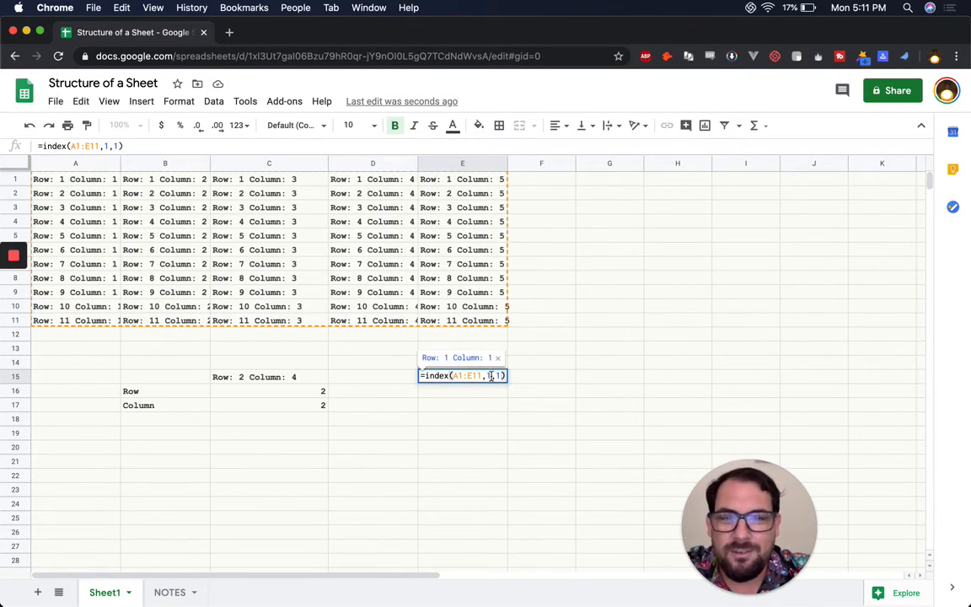
double_click(491, 376)
type("4")
key("Down")
key("BackSpace")
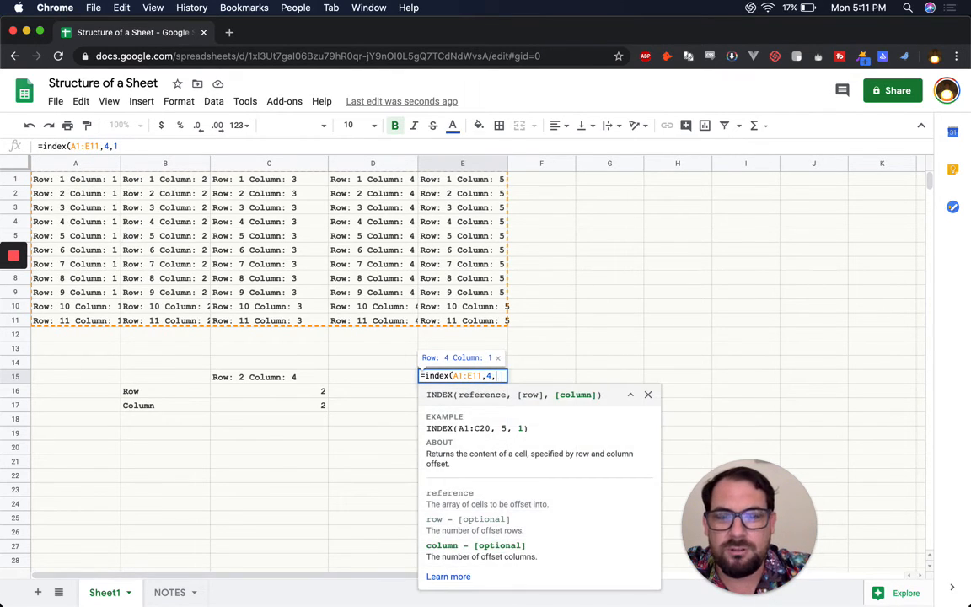
type("5")
key("Return")
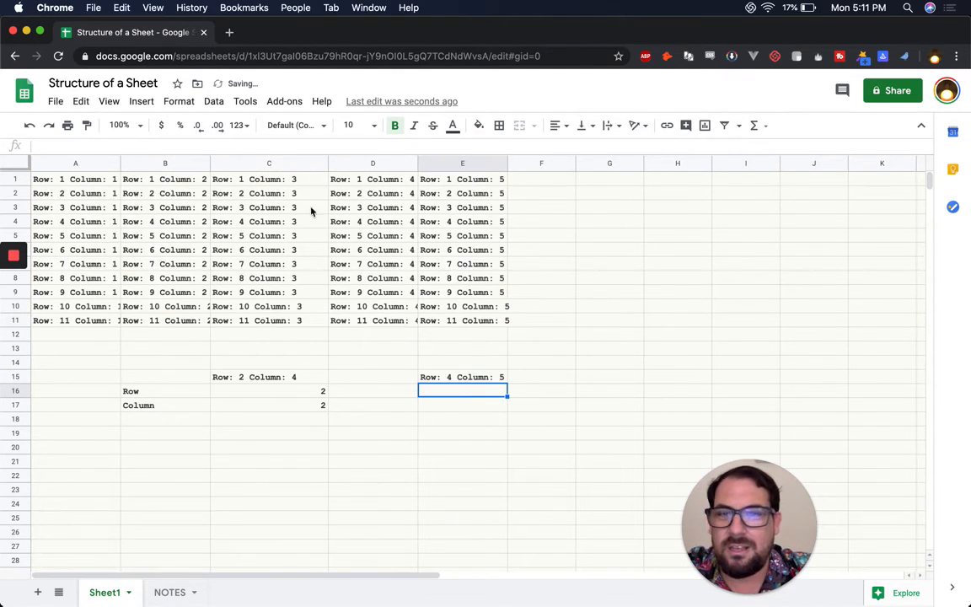
Change the reference range of the INDEX formula in E15 to B2:E11 and check the result
left_click(433, 377)
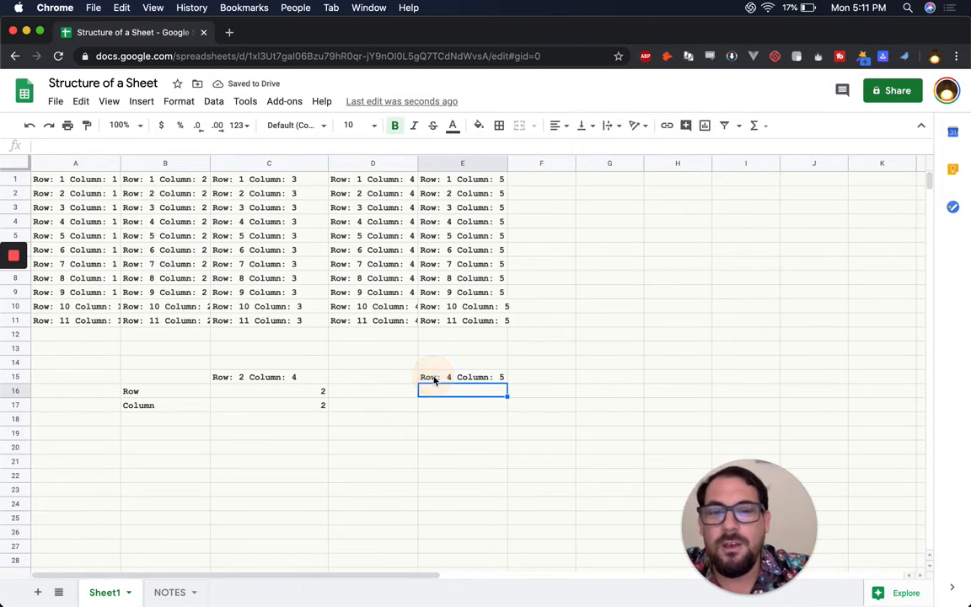
double_click(443, 375)
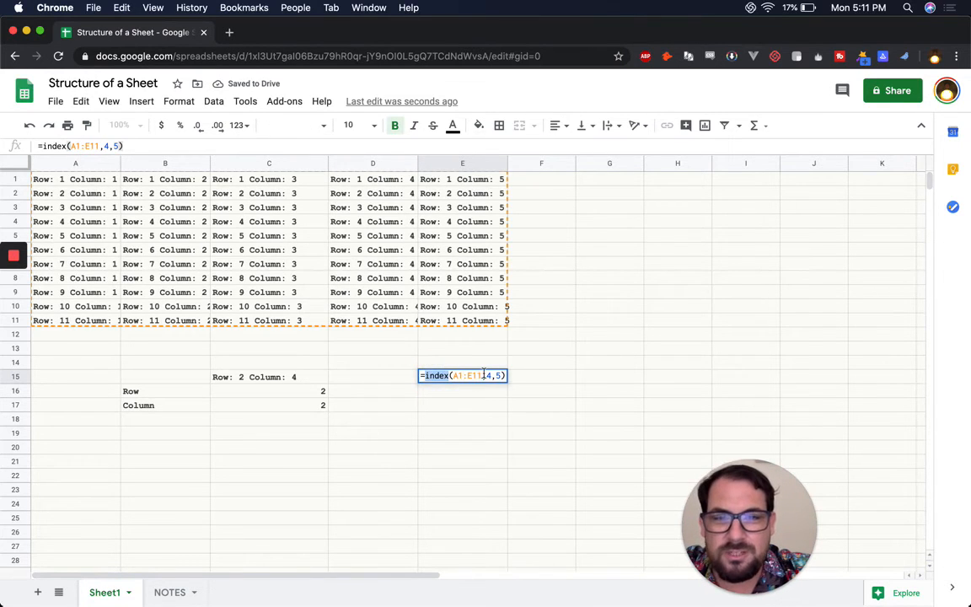
left_click_drag(484, 375, 459, 375)
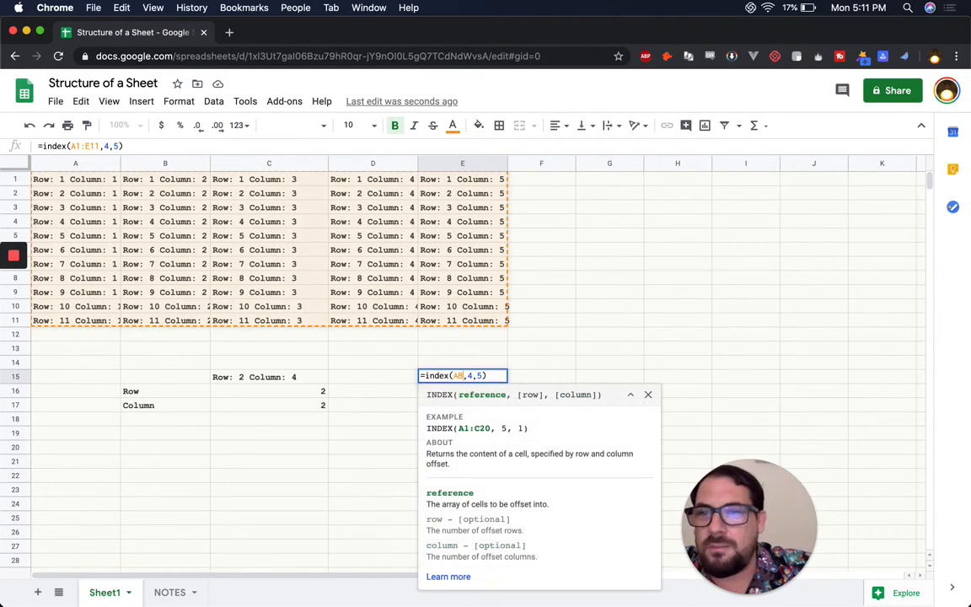
type("B")
key("BackSpace")
type("B")
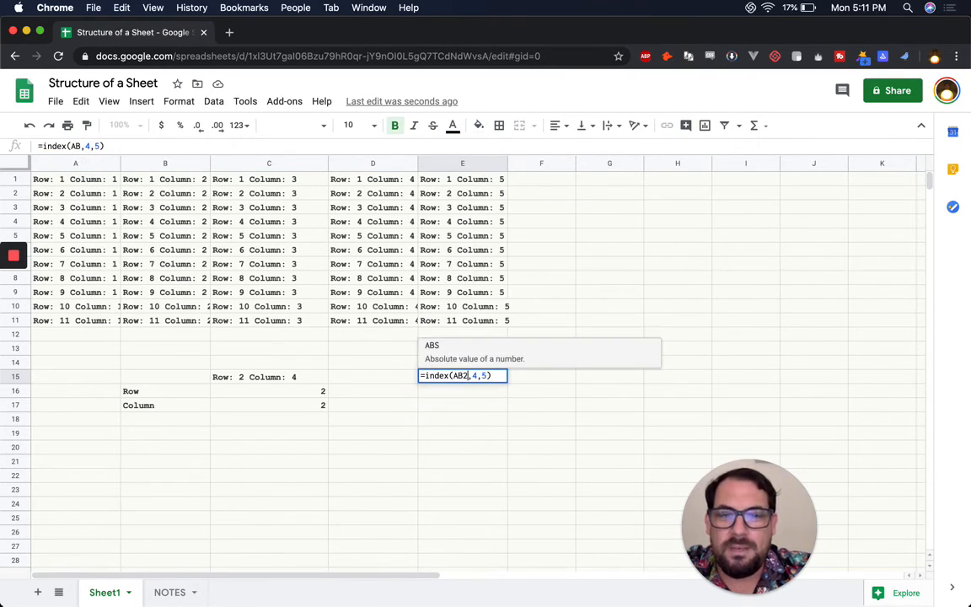
key("BackSpace")
type("B")
key("BackSpace")
key("BackSpace")
type("B2:")
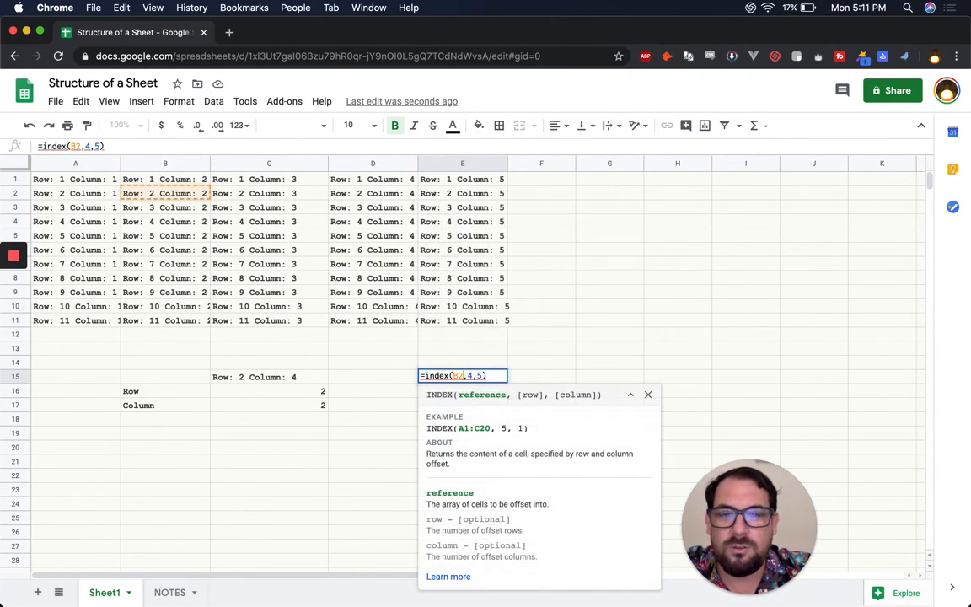
type("E11")
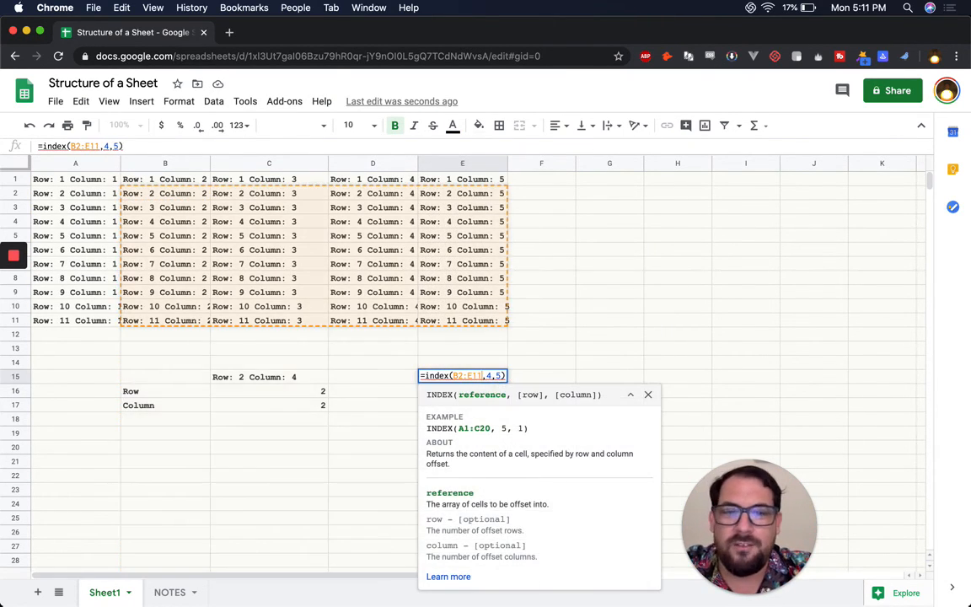
key("Return")
left_click(468, 378)
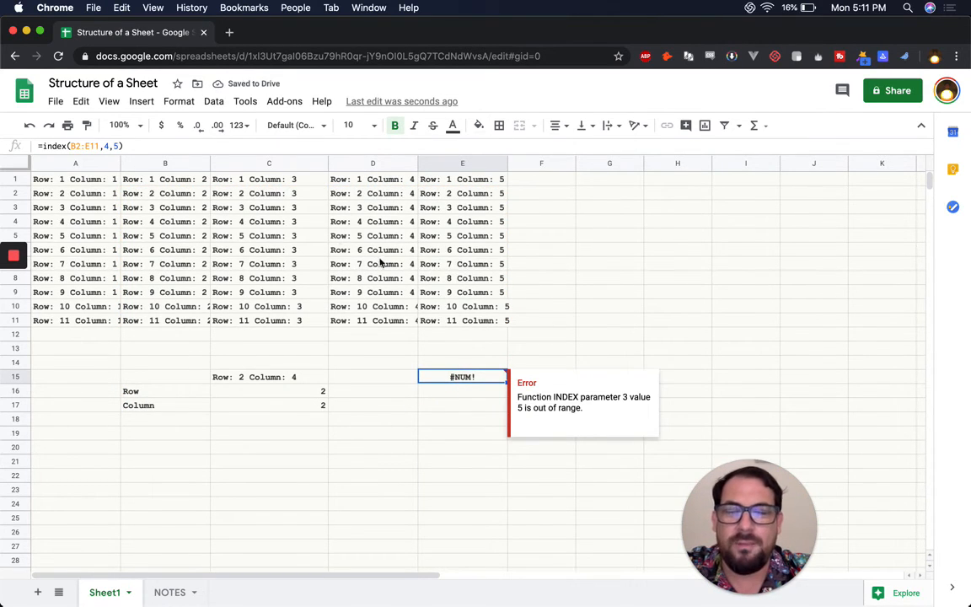
Set both the row and column arguments of the INDEX formula in E15 to 2
double_click(460, 381)
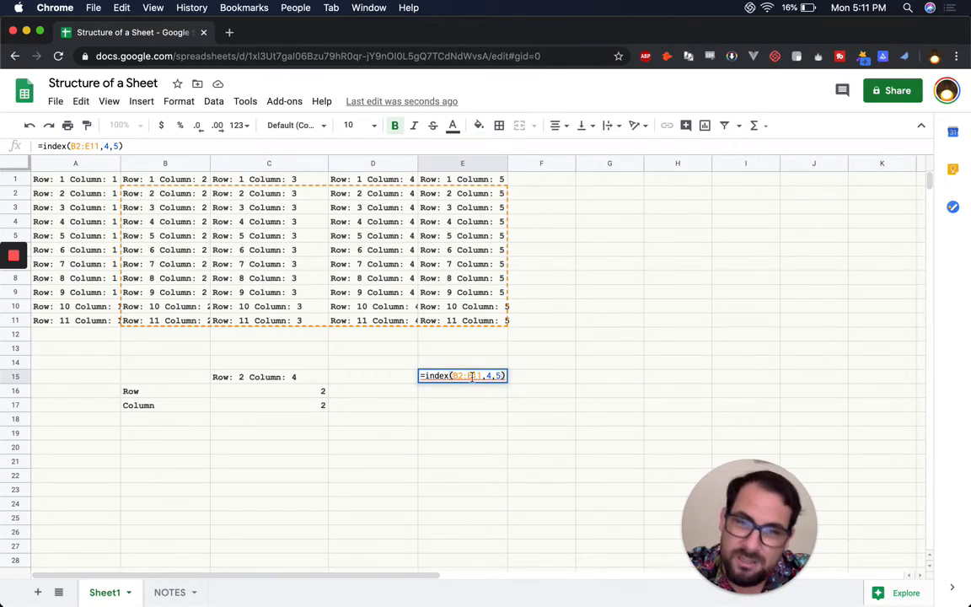
left_click(494, 375)
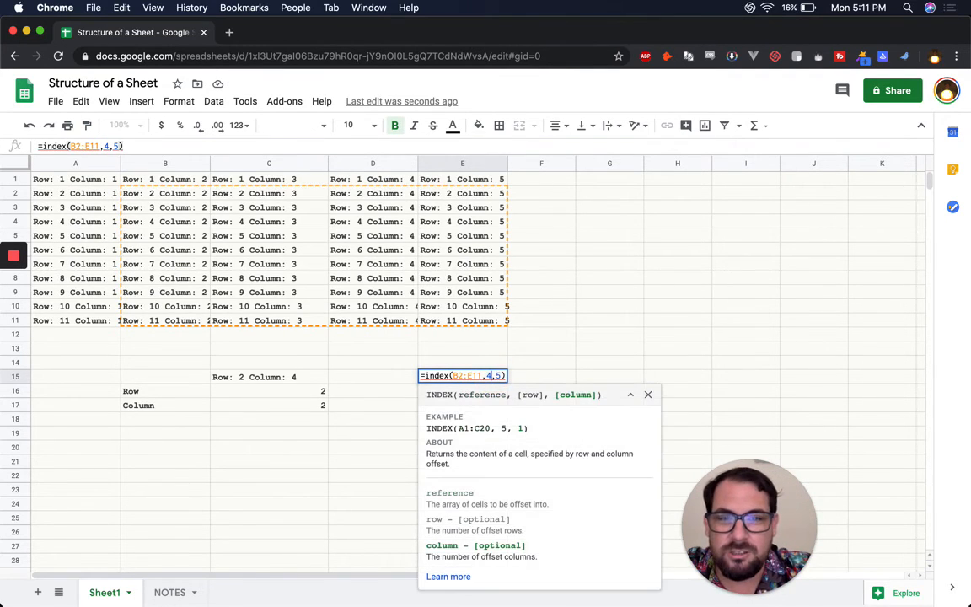
key("BackSpace")
type("2")
key("BackSpace")
type("2")
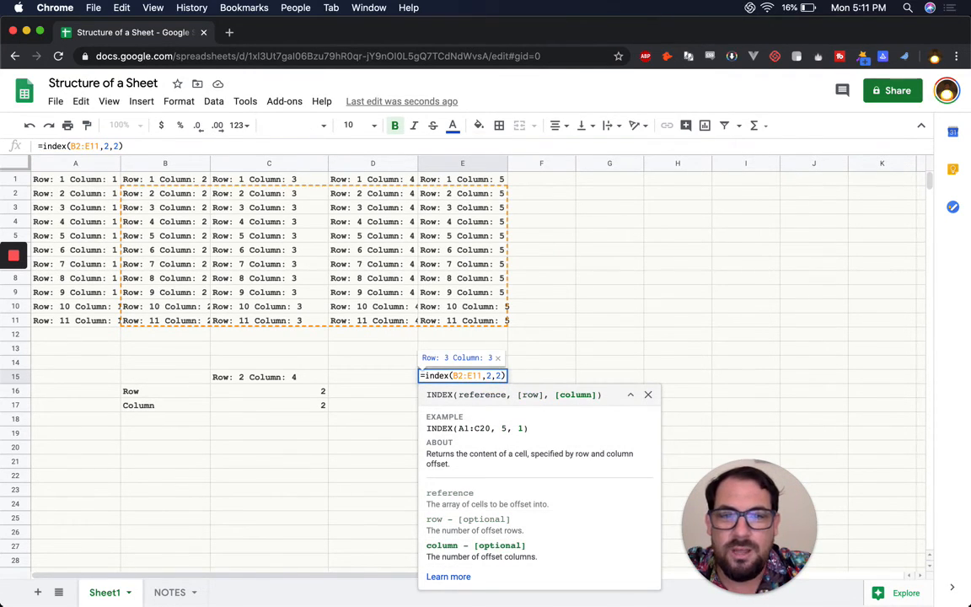
key("Return")
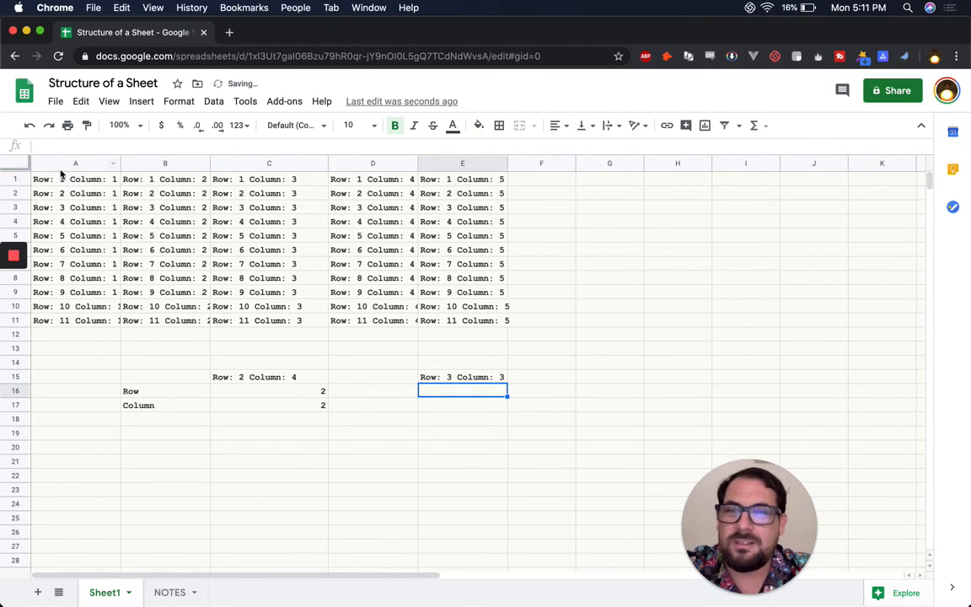
Compare the INDEX formula in E15 with the range's starting cell B2 and the cell C3
left_click(459, 377)
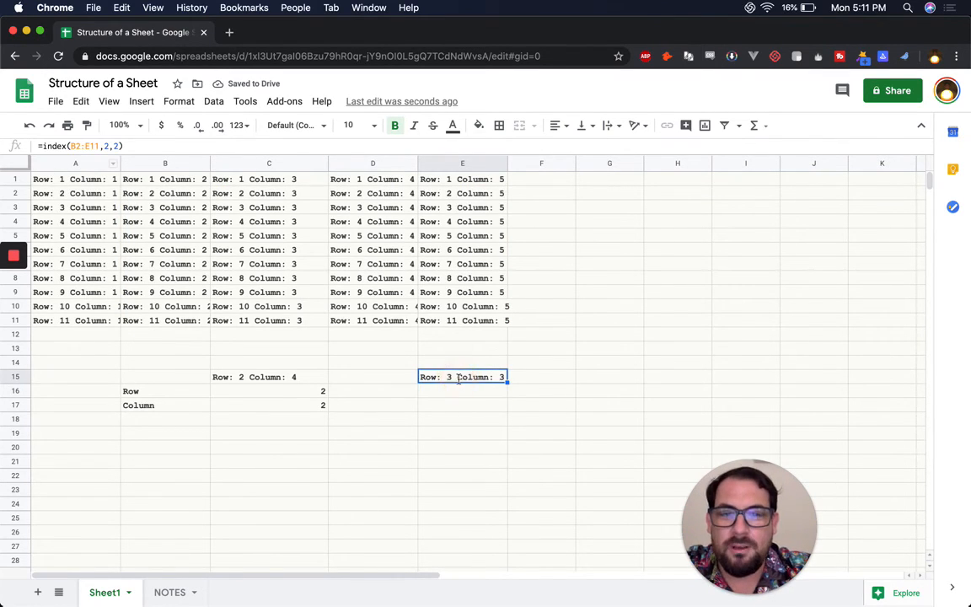
key("Return")
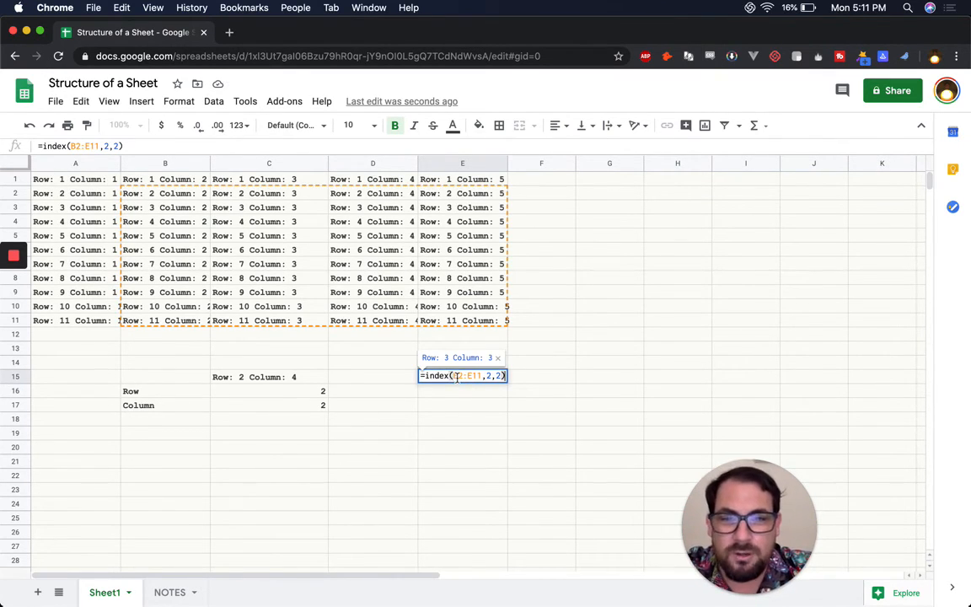
left_click(169, 194)
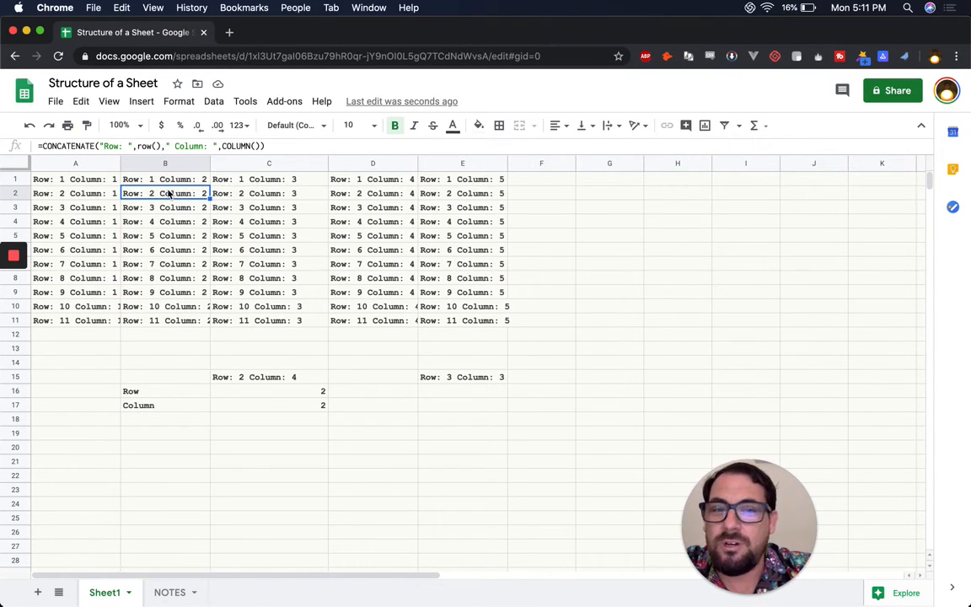
left_click(238, 207)
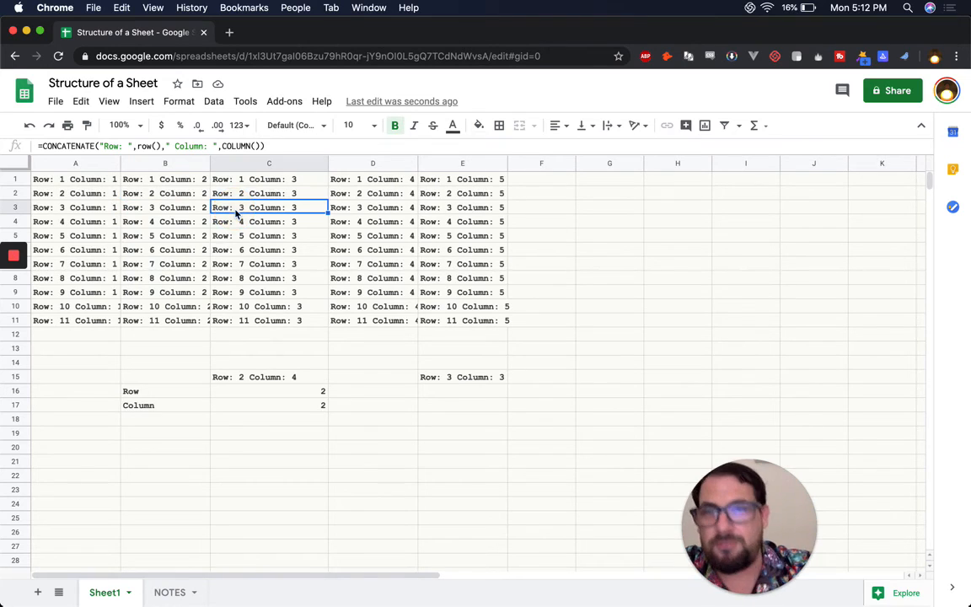
left_click(452, 376)
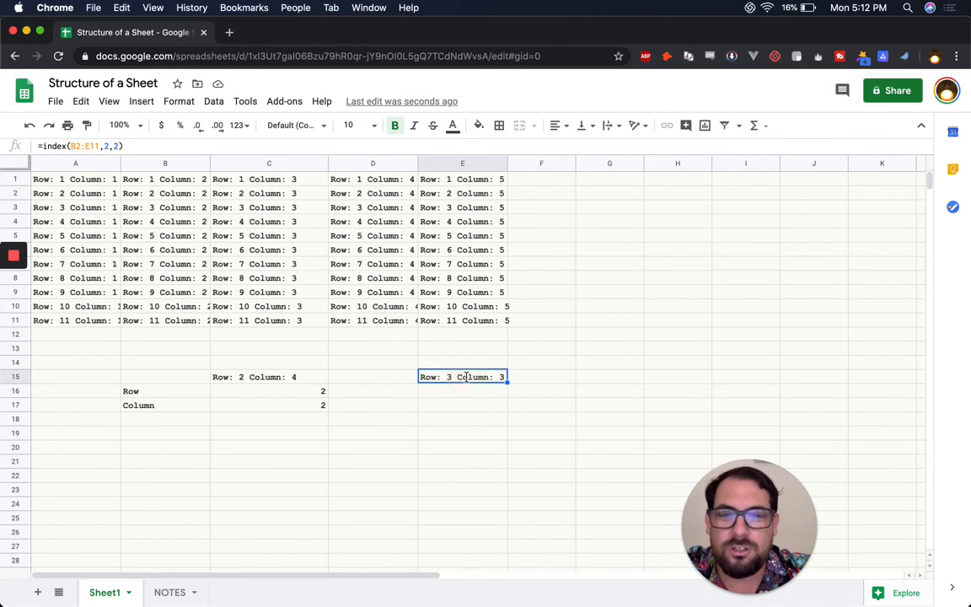
Clear the INDEX formula from cell E15 and inspect the existing INDEX formula in C15
double_click(468, 380)
left_click(489, 375)
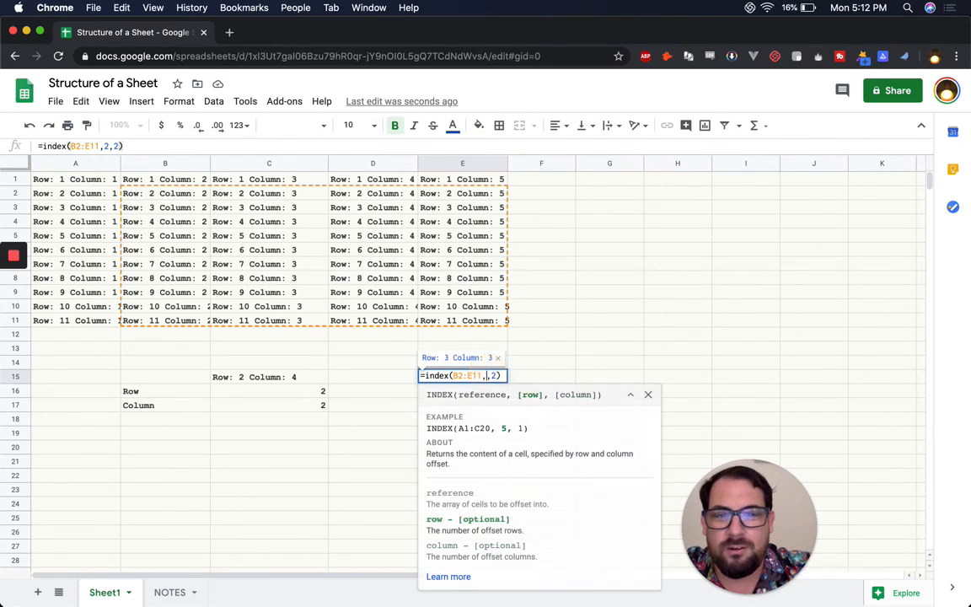
key("BackSpace")
key("Escape")
left_click(425, 380)
key("BackSpace")
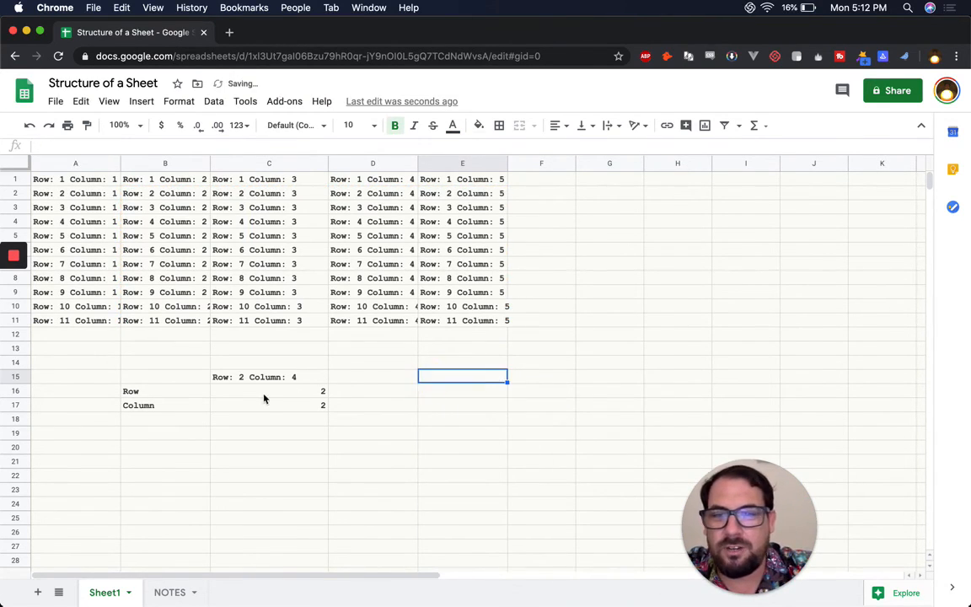
left_click(265, 392)
left_click(264, 379)
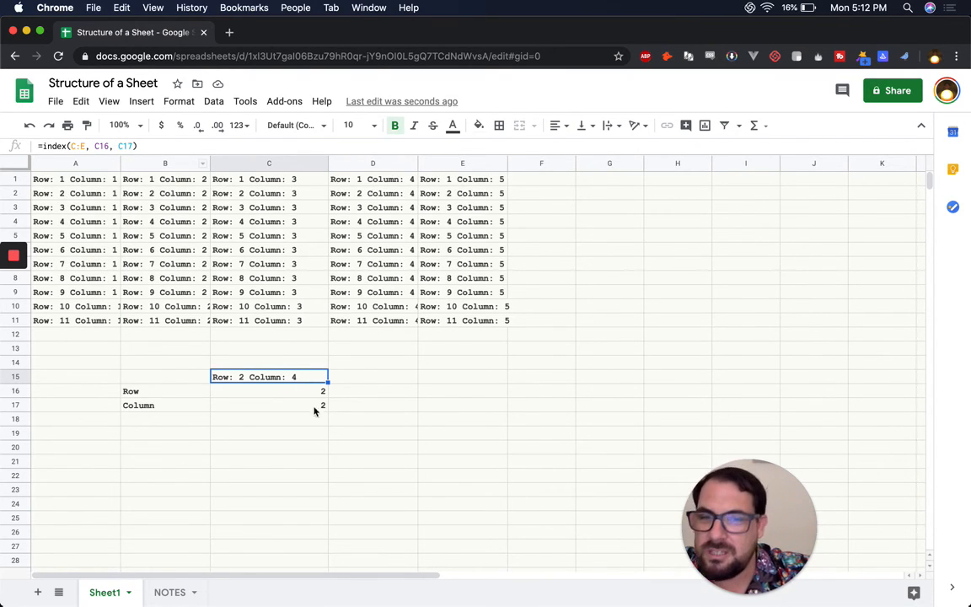
Set the row value in C16 to 1 and the column value in C17 to 3
left_click(315, 405)
left_click(316, 391)
key("Down")
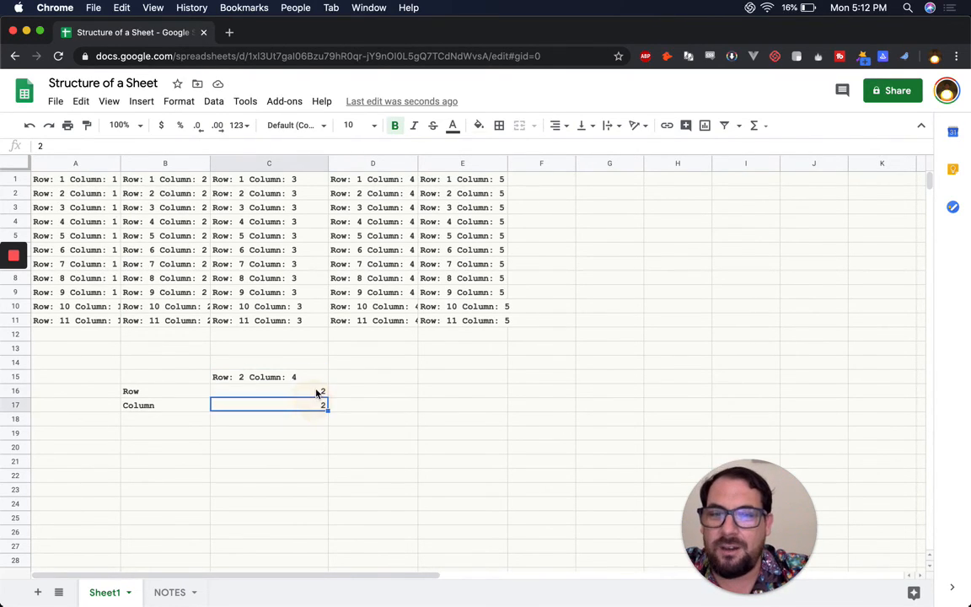
left_click(318, 392)
type("1")
key("Return")
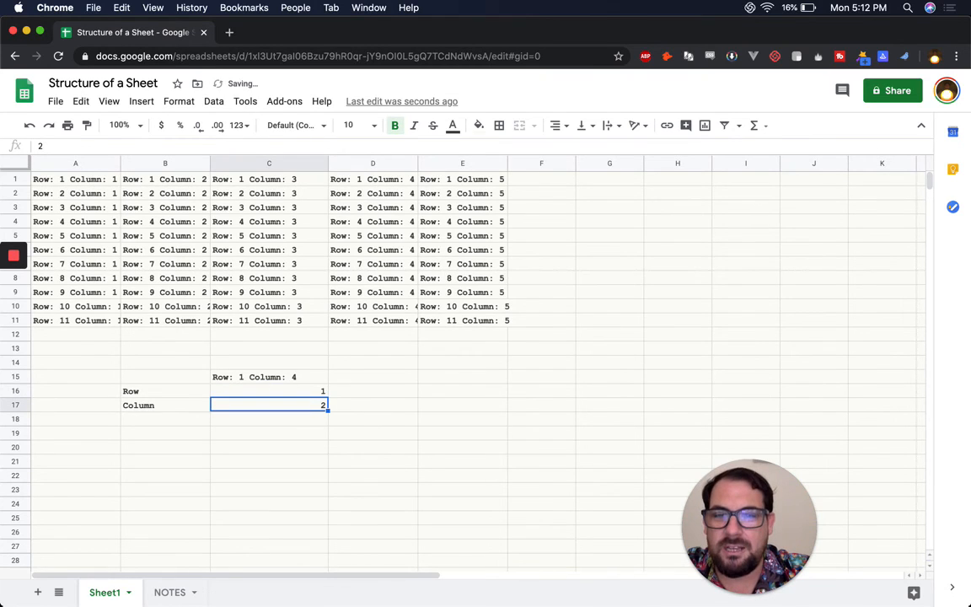
type("3")
key("Tab")
Change the row value in C16 to 4 and check the INDEX formula's result in C15
key("Left")
key("Up")
type("4")
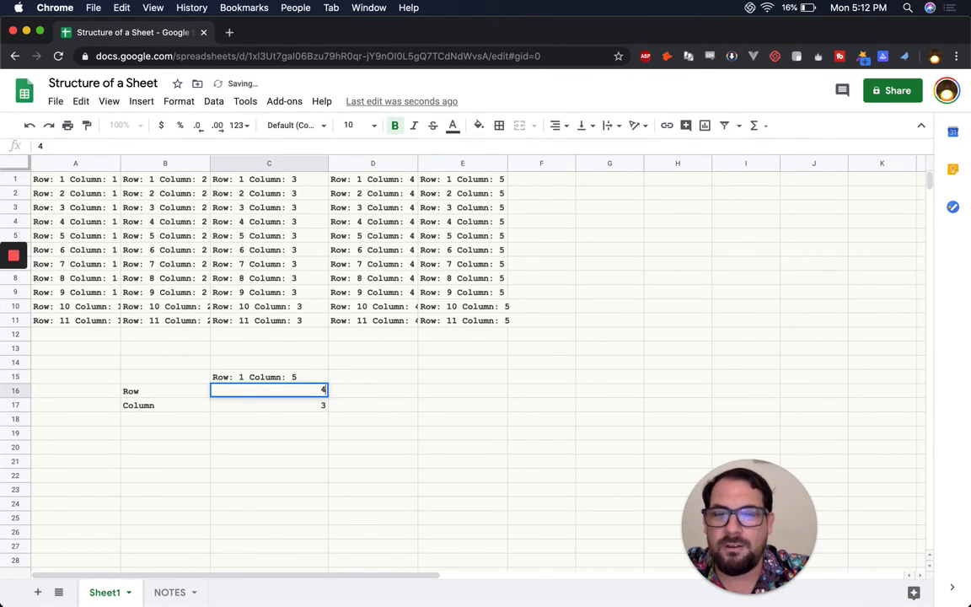
key("Return")
left_click(288, 377)
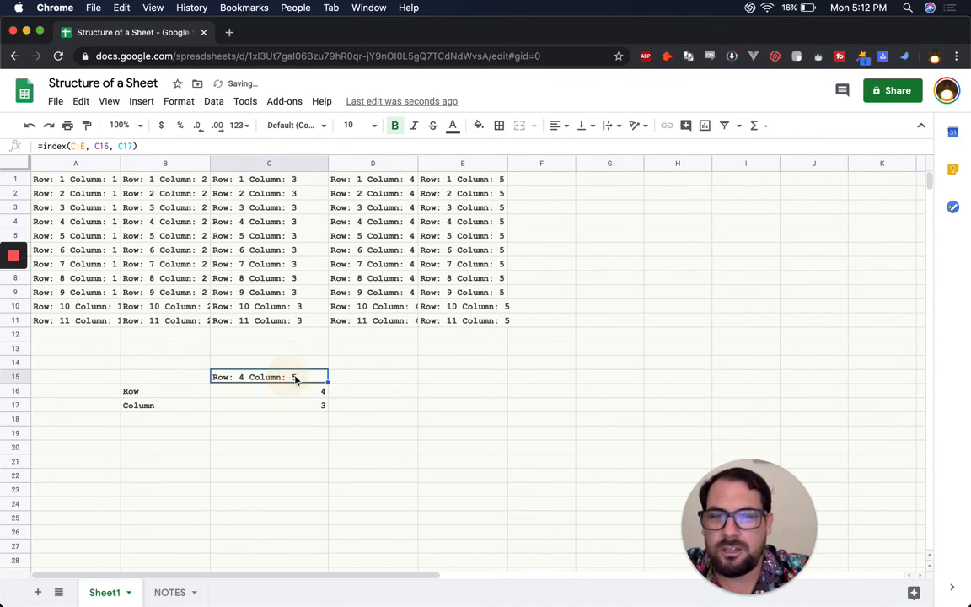
Review the Index(), Row() and Column() entries in the list of covered formulas on the NOTES sheet
left_click(15, 288)
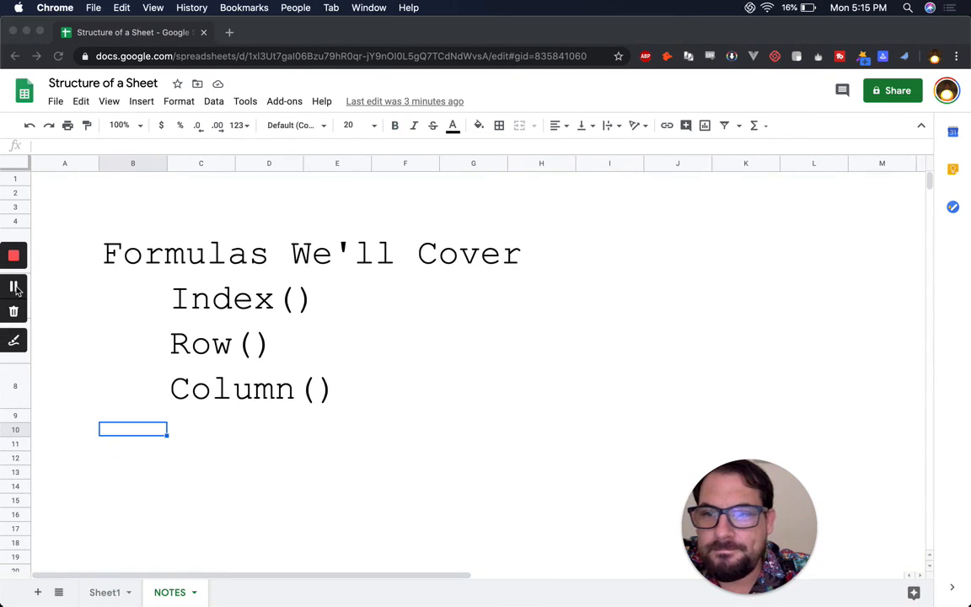
left_click(197, 306)
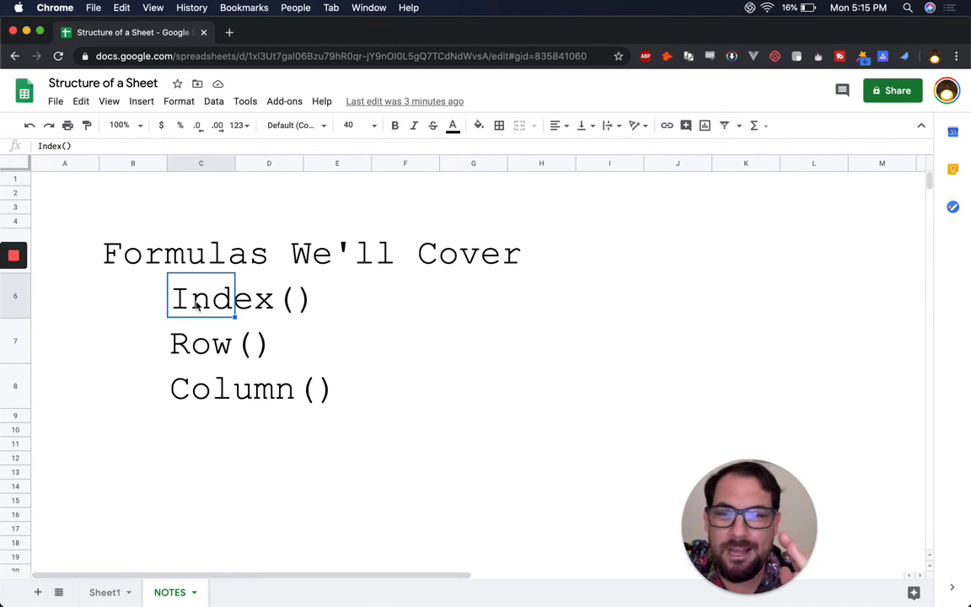
left_click(191, 339)
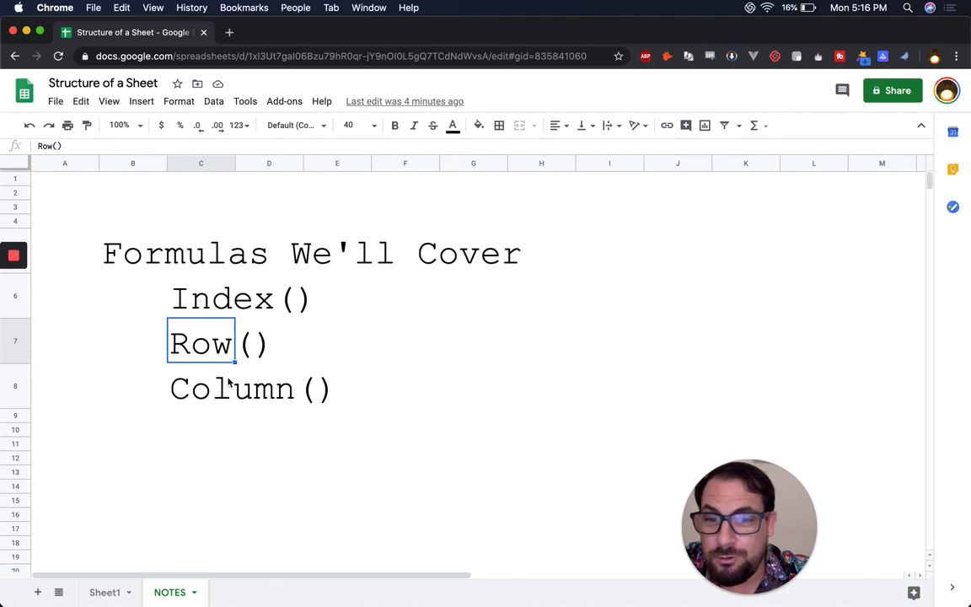
left_click(204, 389)
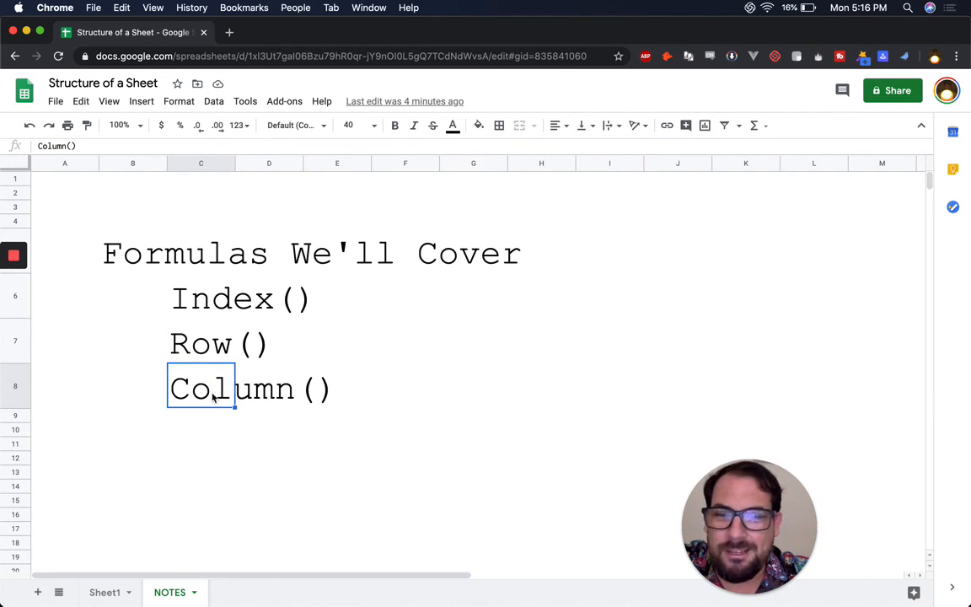